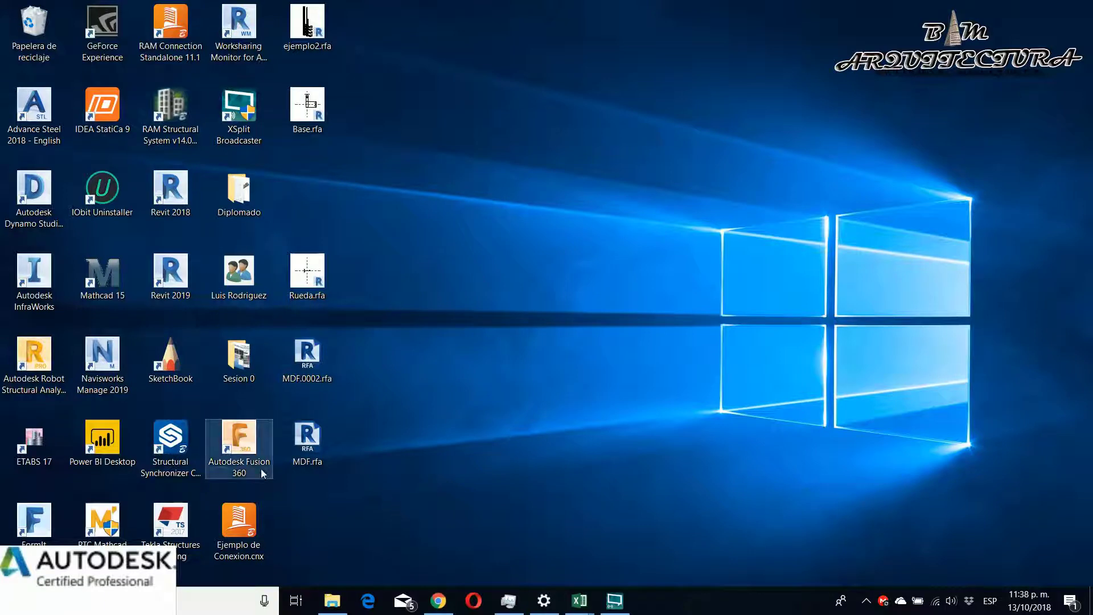
- Launch Autodesk Fusion 360 from the desktop icon and empty the Recycle Bin
{"action": "double_click", "coordinate": [243, 454]}
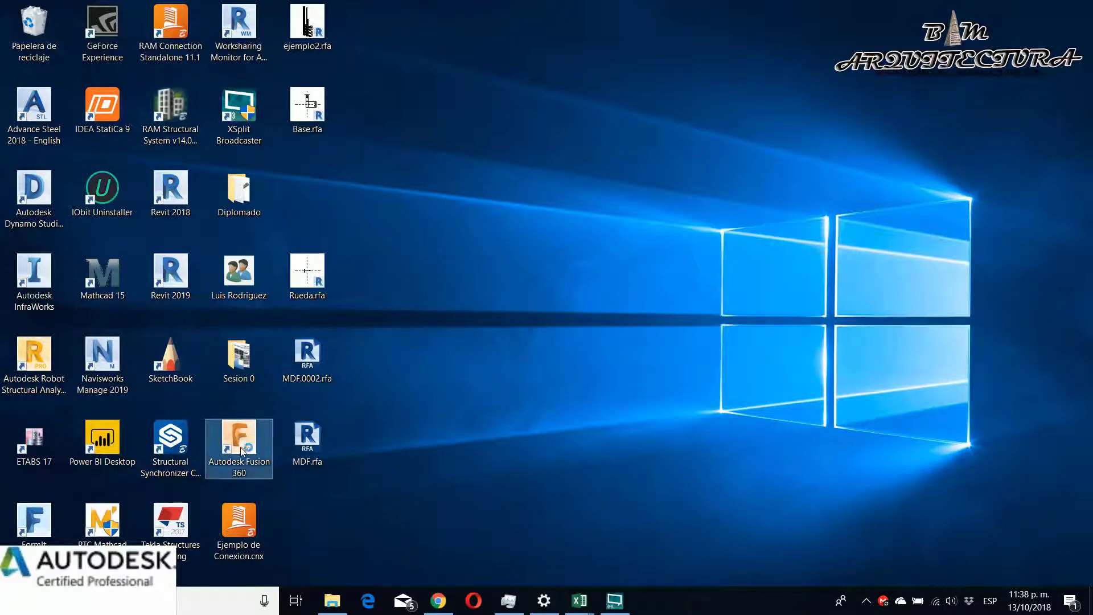
{"action": "right_click", "coordinate": [39, 24]}
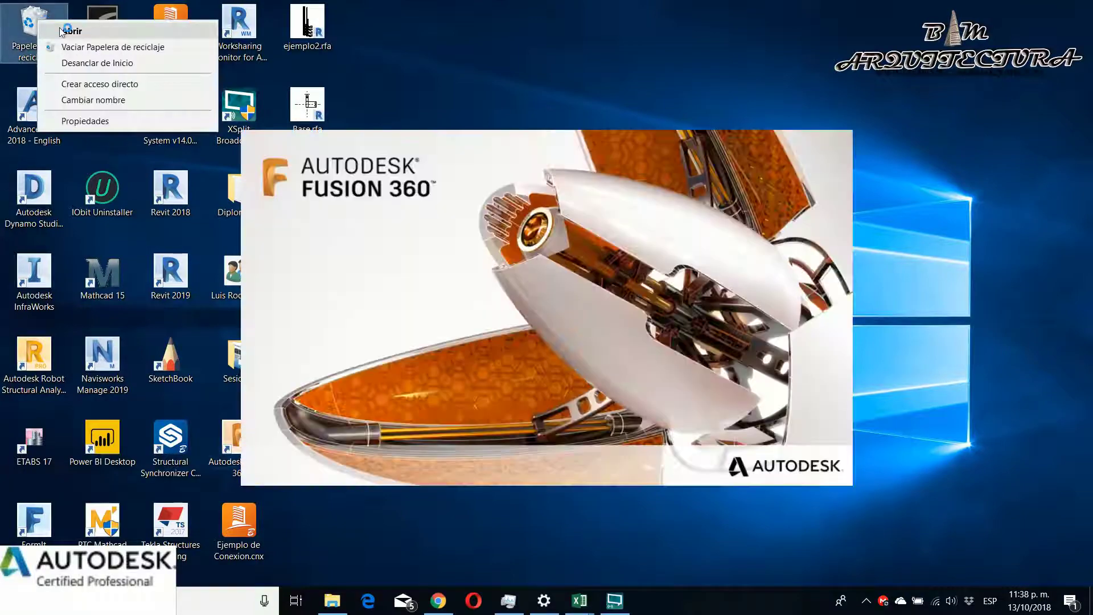
{"action": "left_click", "coordinate": [62, 44]}
{"action": "left_click", "coordinate": [604, 368]}
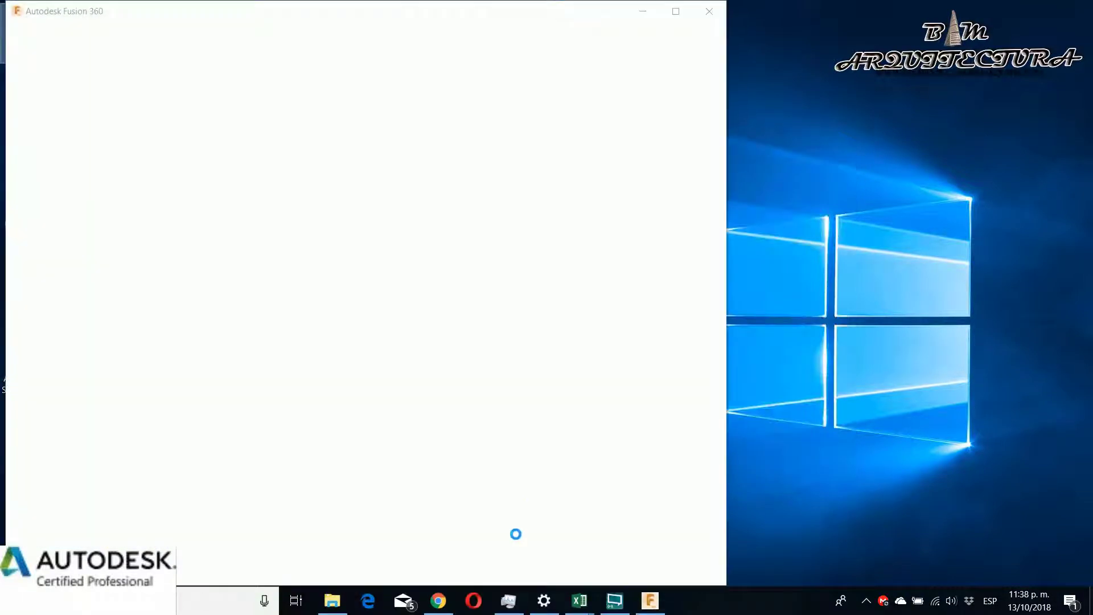
- Switch to Chrome and load youtube.com in a new tab
{"action": "key", "text": "alt+Tab"}
{"action": "key", "text": "ctrl+t"}
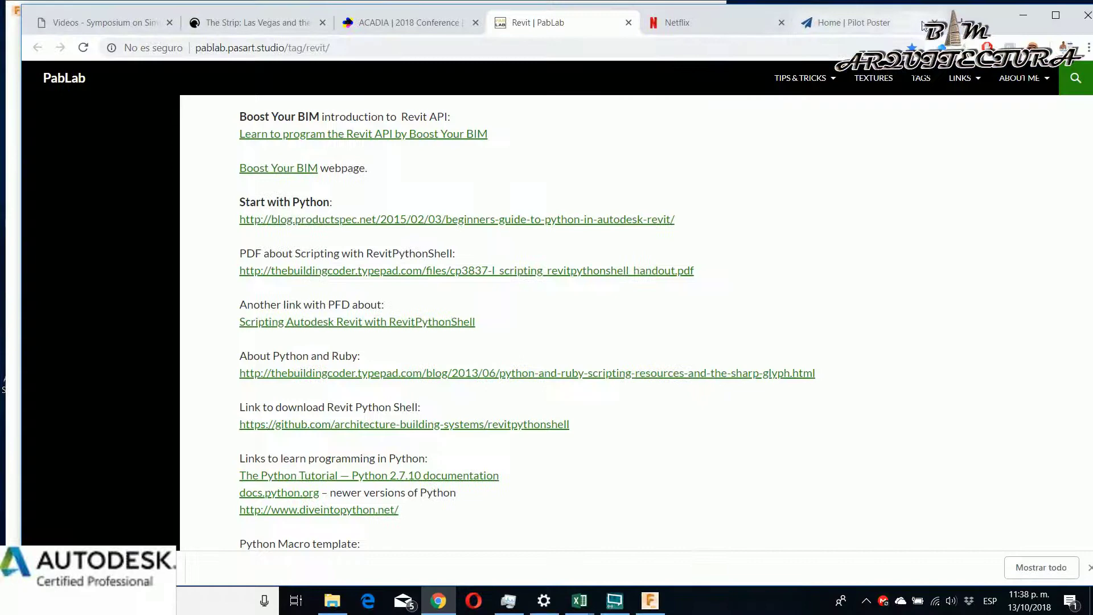
{"action": "type", "text": "yo"}
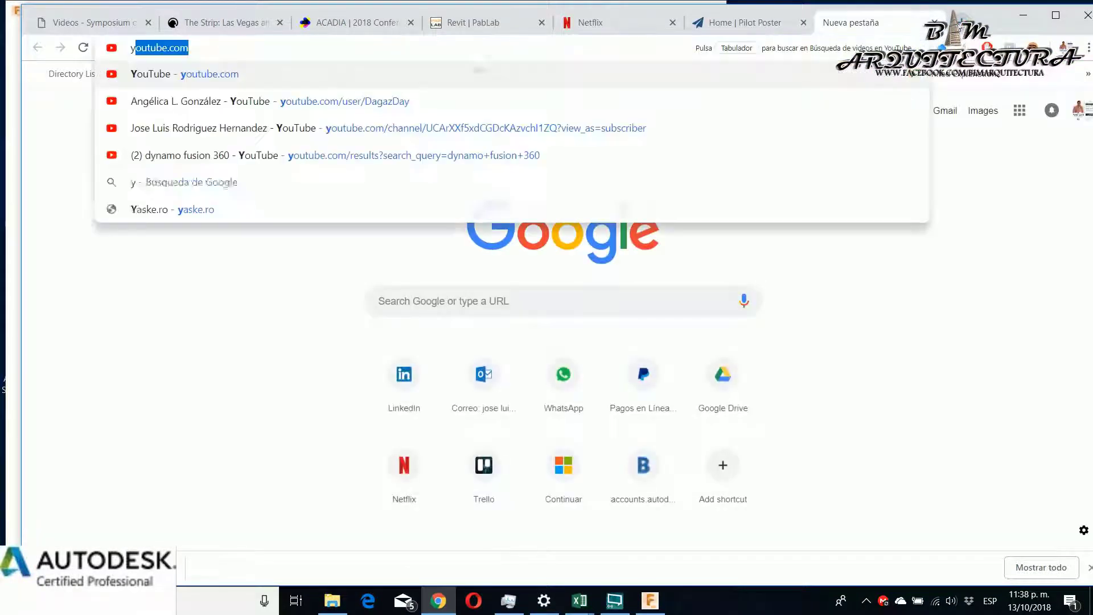
{"action": "key", "text": "Down"}
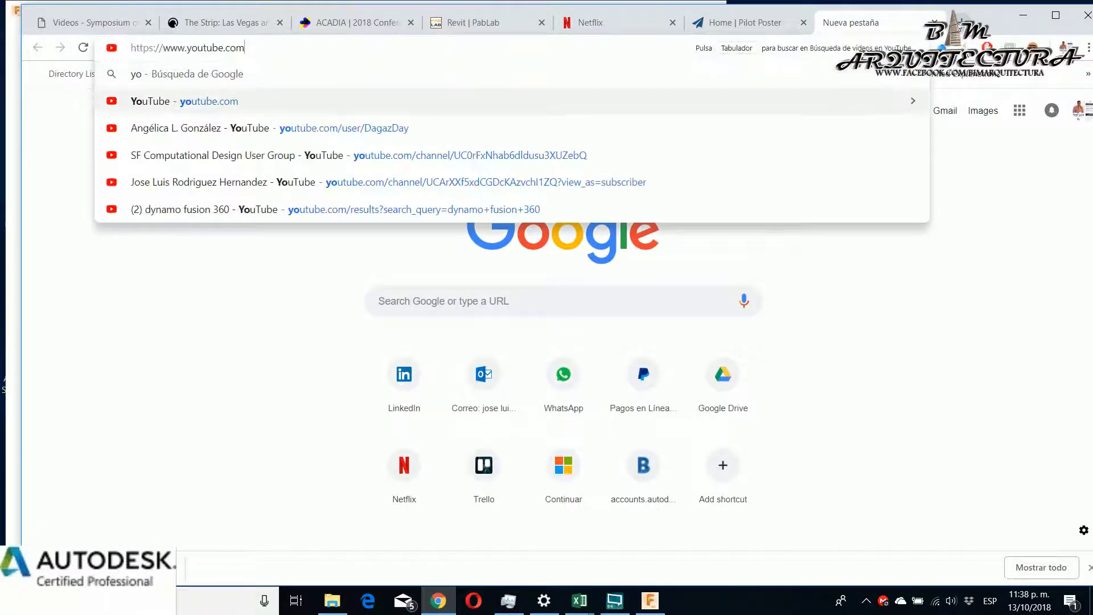
{"action": "key", "text": "Return"}
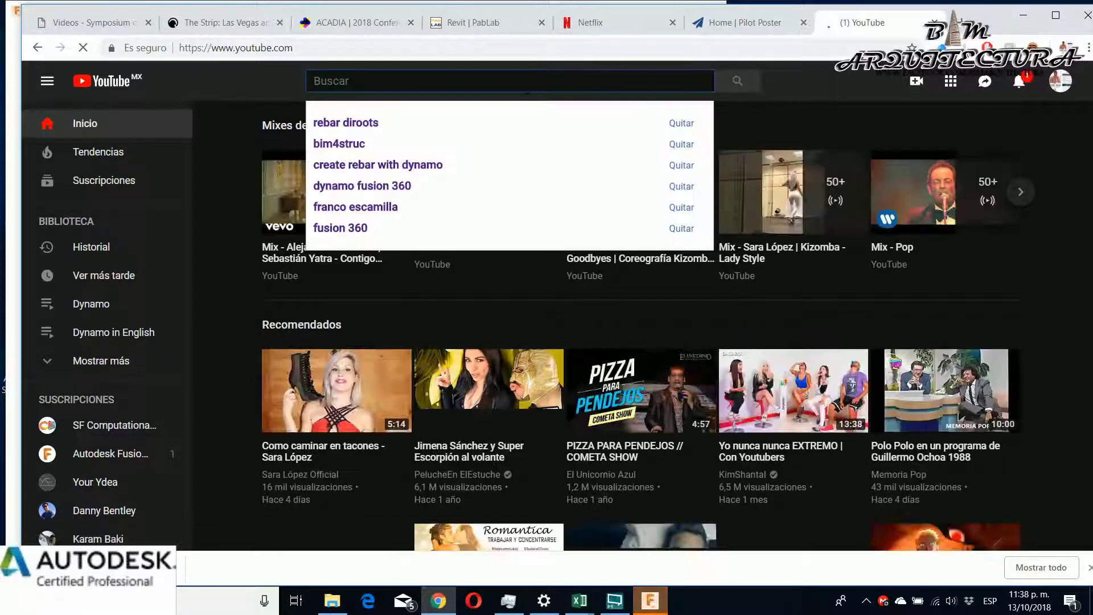
- Search YouTube for 'fusion 360' and scroll the results
{"action": "type", "text": "fusion"}
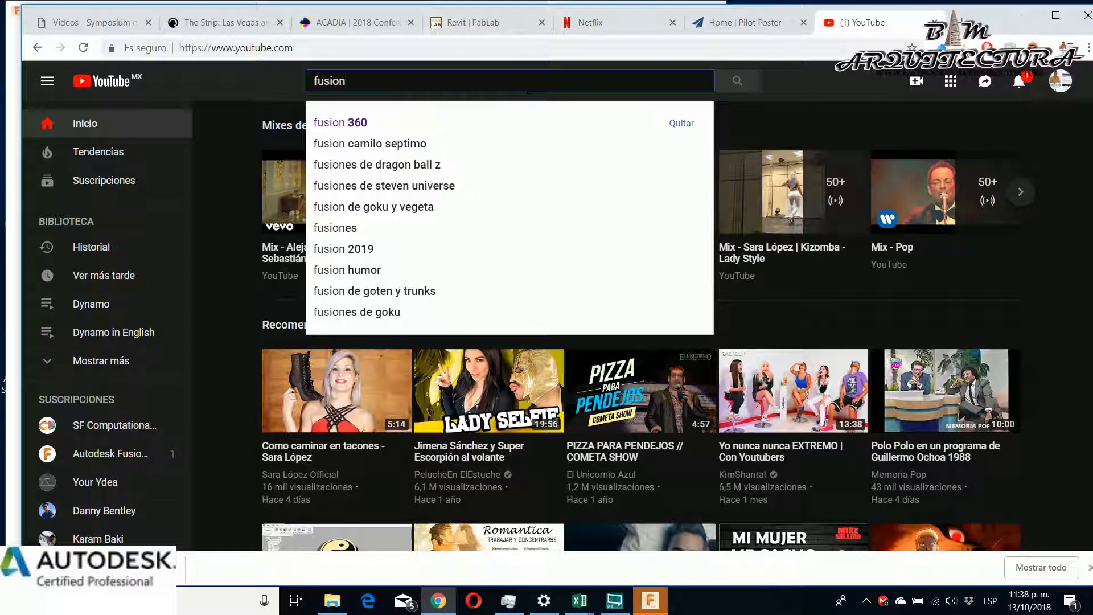
{"action": "key", "text": "Down"}
{"action": "key", "text": "Return"}
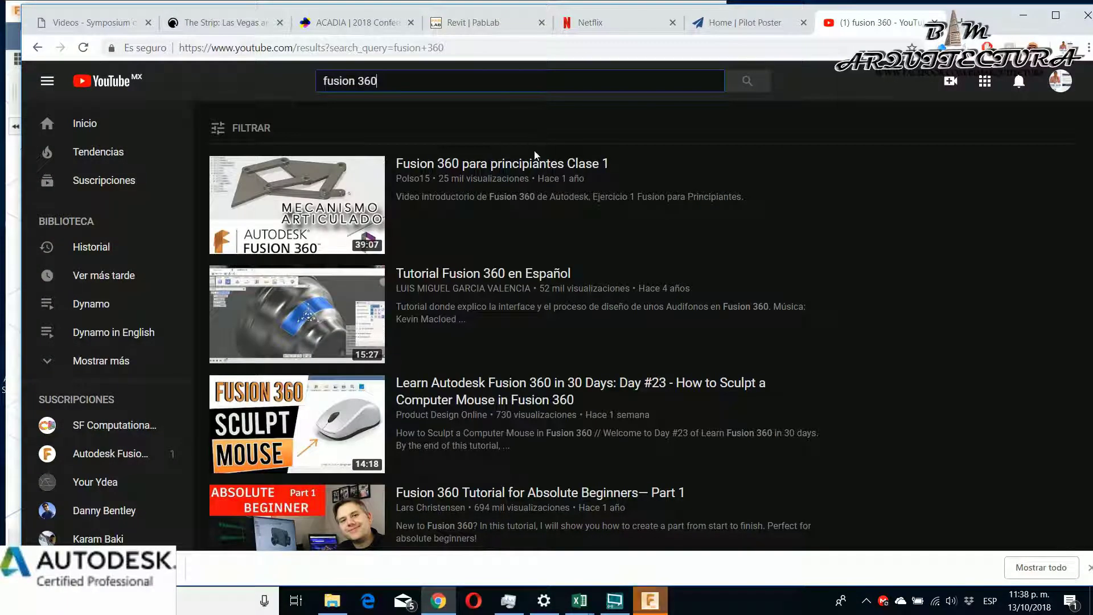
{"action": "mouse_move", "coordinate": [272, 223]}
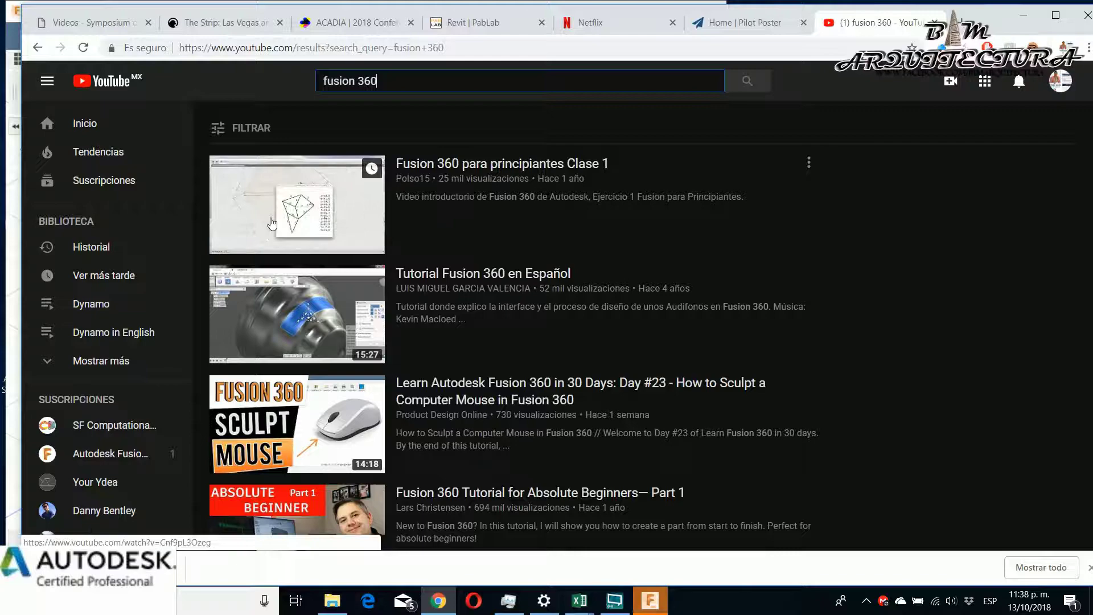
{"action": "scroll", "coordinate": [422, 324], "scroll_direction": "down", "scroll_amount": 10}
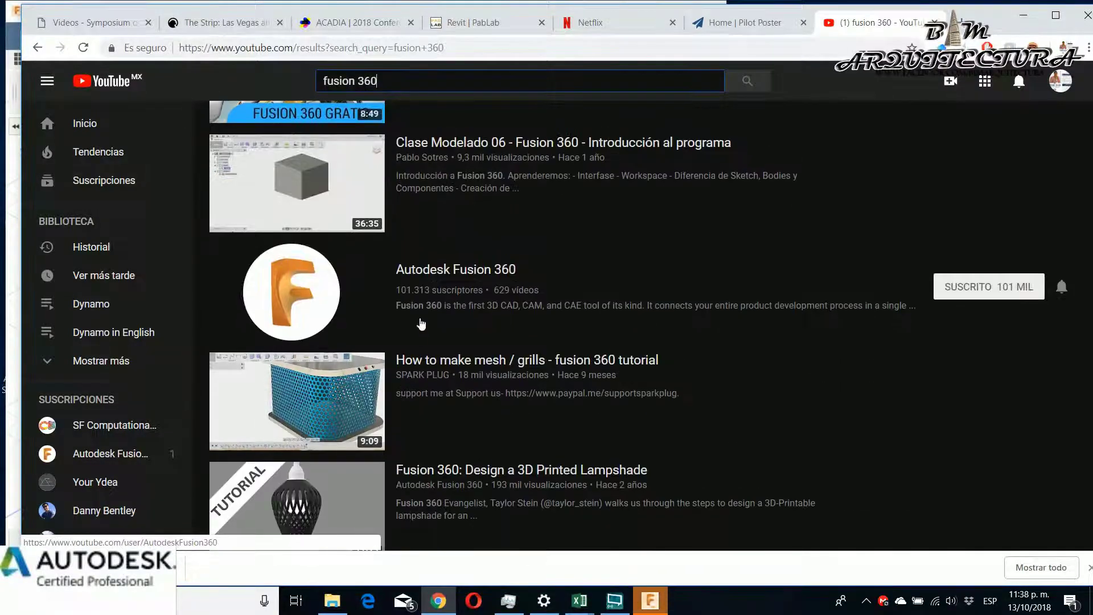
- Open the Autodesk Fusion 360 channel and browse its Features and Essentials For New Users rows
{"action": "left_click", "coordinate": [430, 280]}
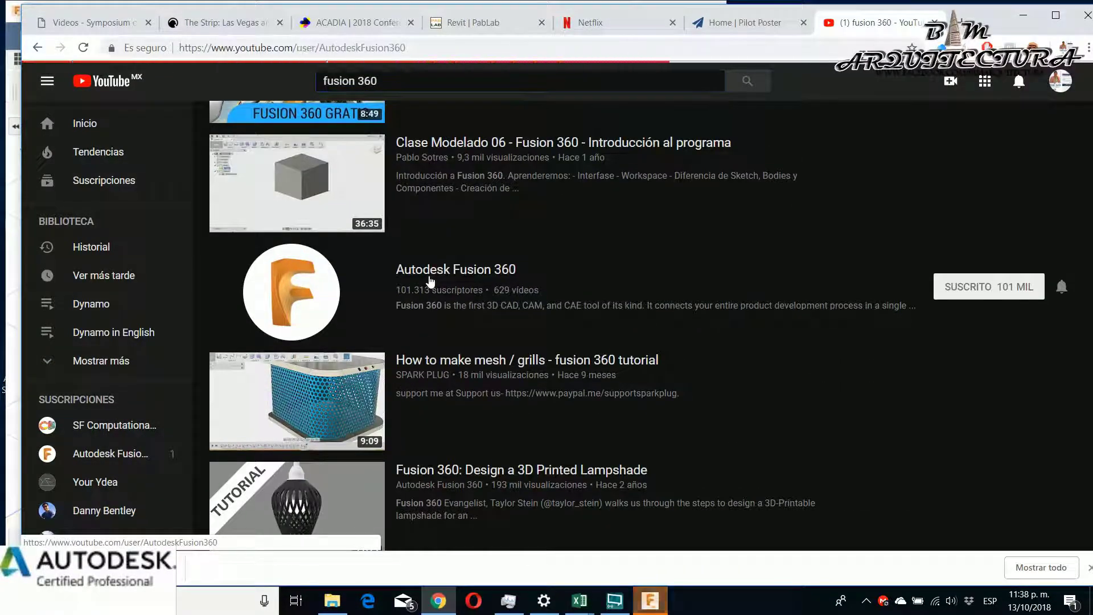
{"action": "scroll", "coordinate": [429, 309], "scroll_direction": "down", "scroll_amount": 6}
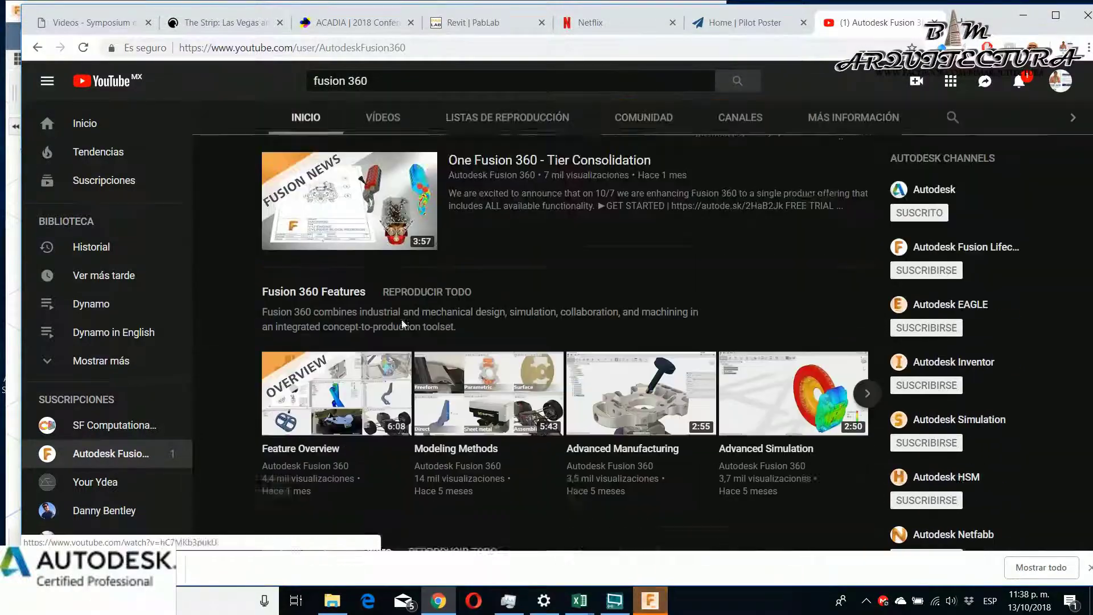
{"action": "scroll", "coordinate": [402, 321], "scroll_direction": "down", "scroll_amount": 1}
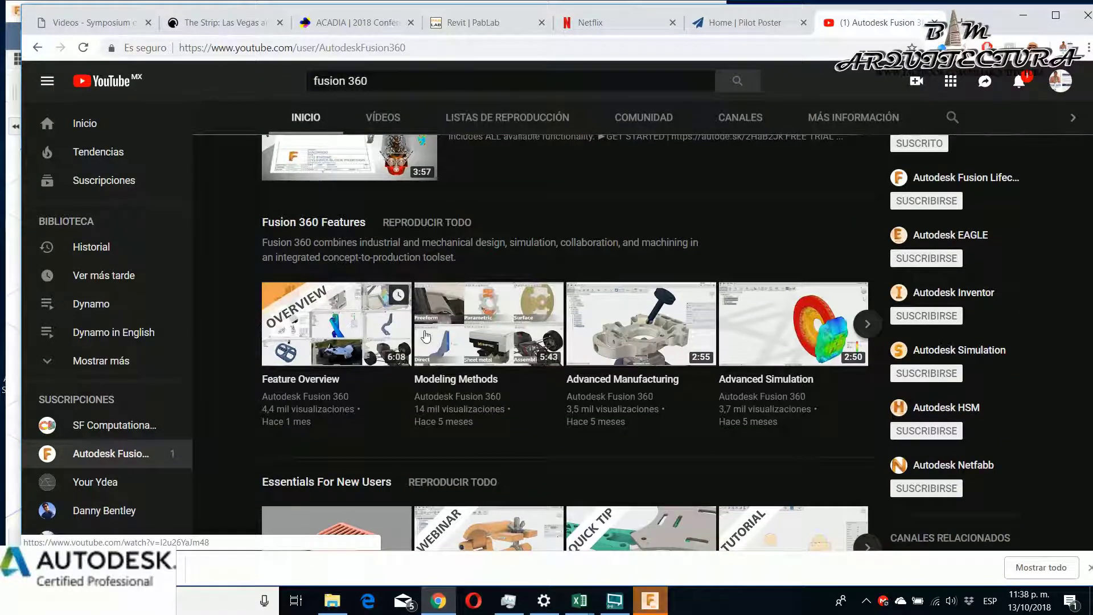
{"action": "scroll", "coordinate": [620, 342], "scroll_direction": "down", "scroll_amount": 3}
{"action": "scroll", "coordinate": [629, 343], "scroll_direction": "up", "scroll_amount": 3}
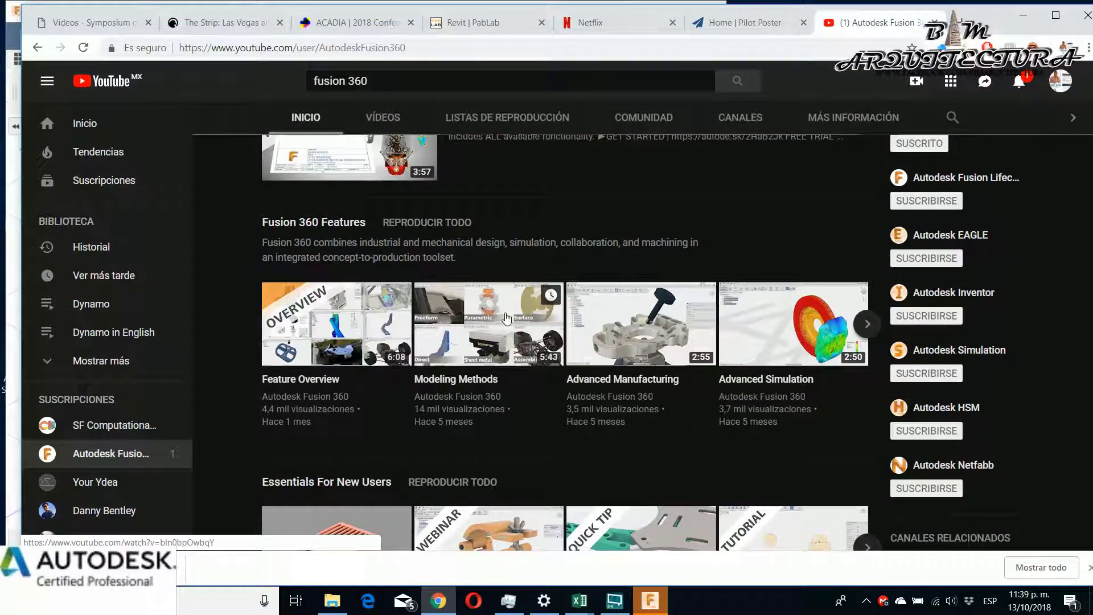
{"action": "scroll", "coordinate": [506, 318], "scroll_direction": "up", "scroll_amount": 3}
{"action": "scroll", "coordinate": [335, 329], "scroll_direction": "down", "scroll_amount": 4}
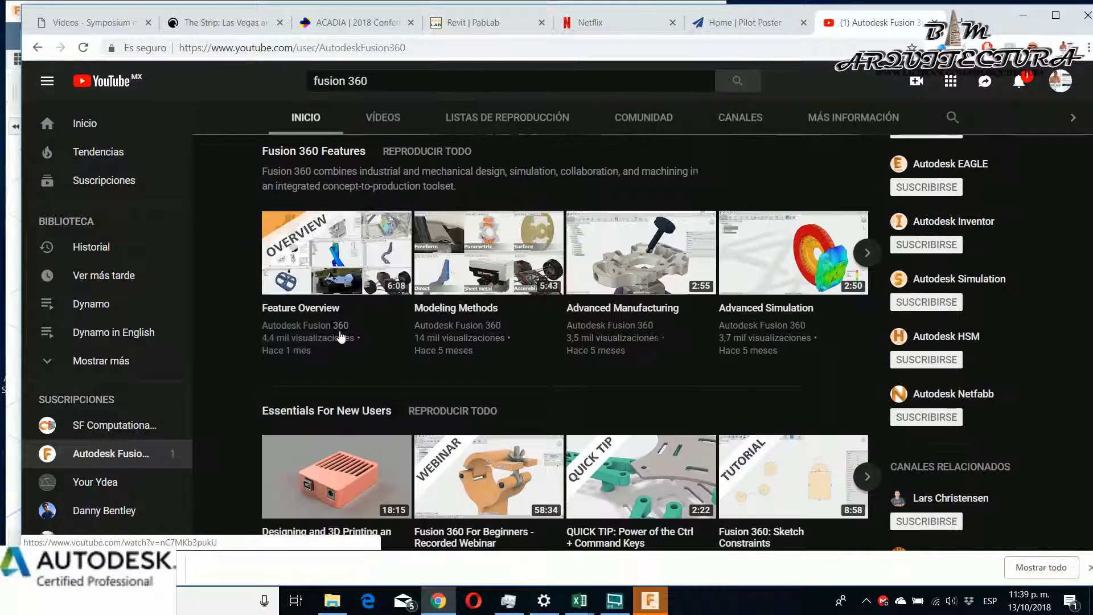
{"action": "scroll", "coordinate": [339, 336], "scroll_direction": "down", "scroll_amount": 4}
{"action": "scroll", "coordinate": [340, 336], "scroll_direction": "down", "scroll_amount": 6}
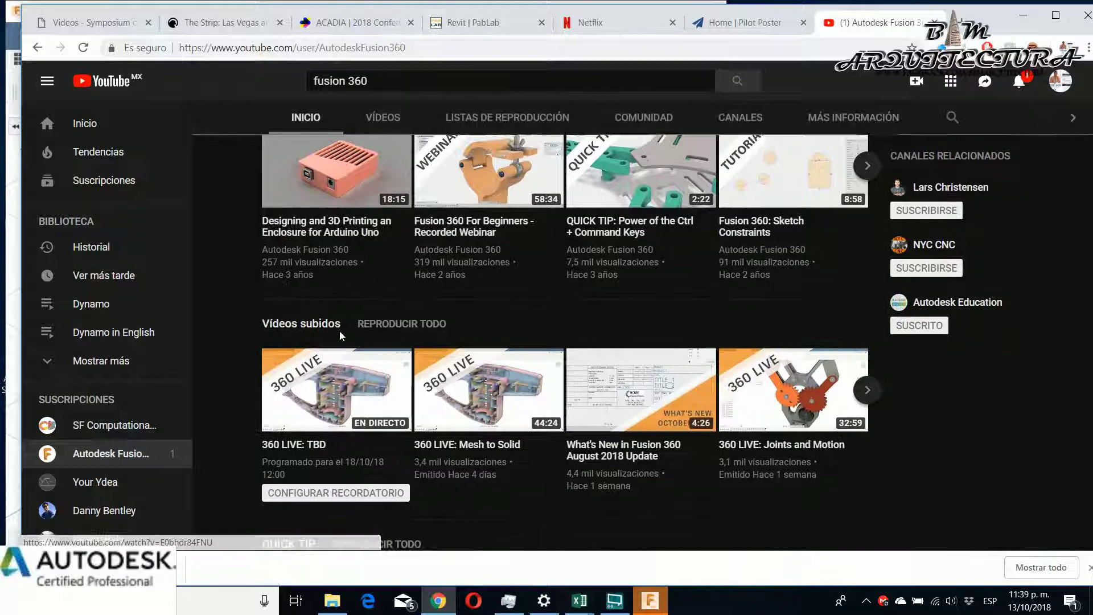
{"action": "scroll", "coordinate": [353, 336], "scroll_direction": "up", "scroll_amount": 5}
{"action": "scroll", "coordinate": [357, 337], "scroll_direction": "up", "scroll_amount": 3}
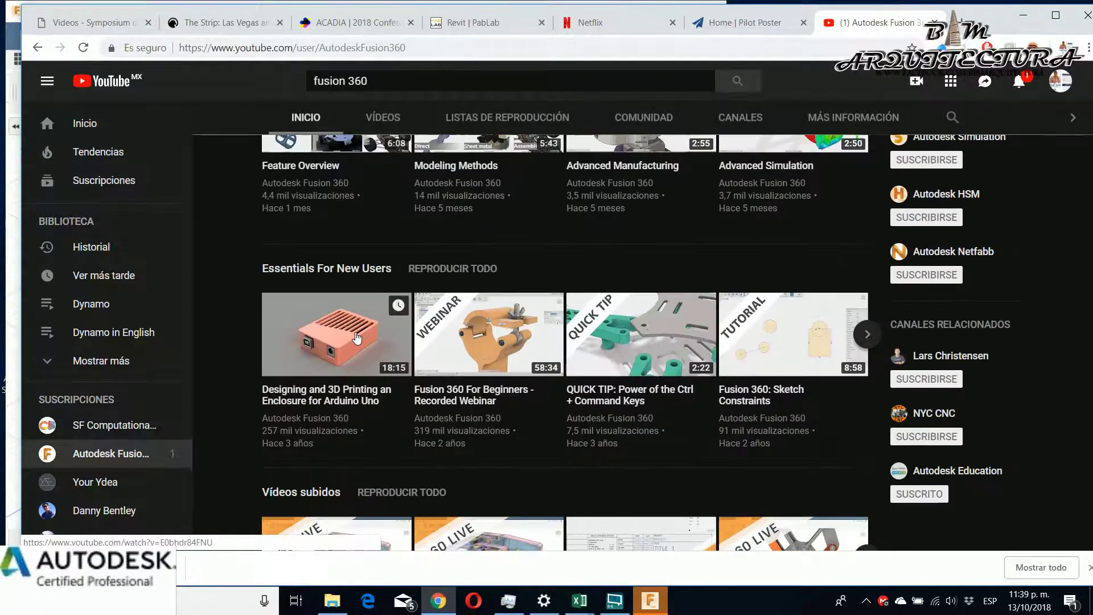
{"action": "scroll", "coordinate": [357, 336], "scroll_direction": "up", "scroll_amount": 5}
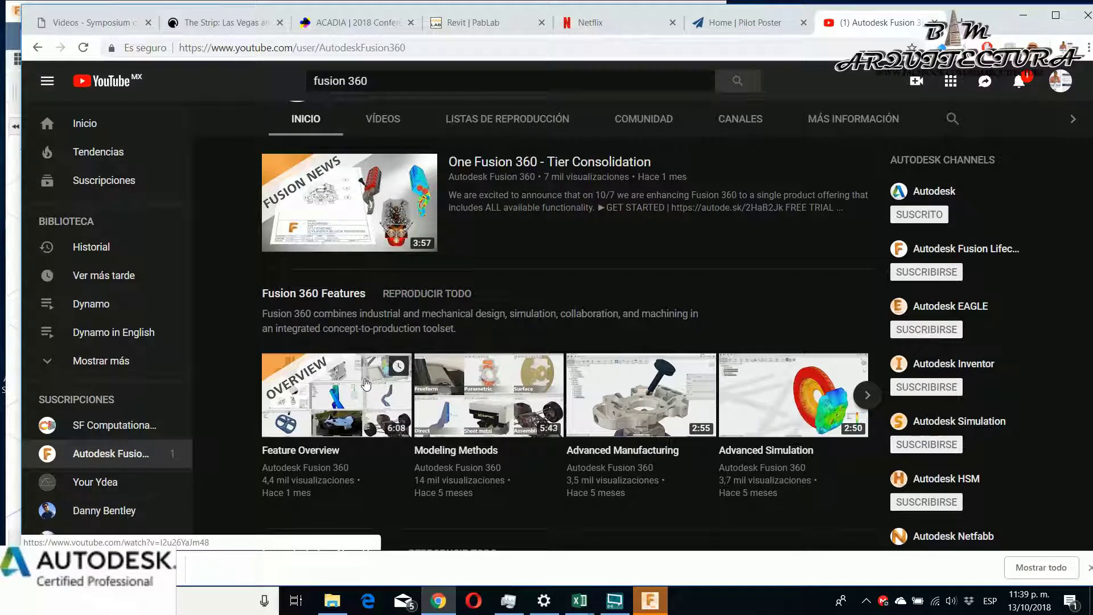
- Skim the Feature Overview video to about 4:03, pause it, then maximize Fusion 360
{"action": "left_click", "coordinate": [315, 395]}
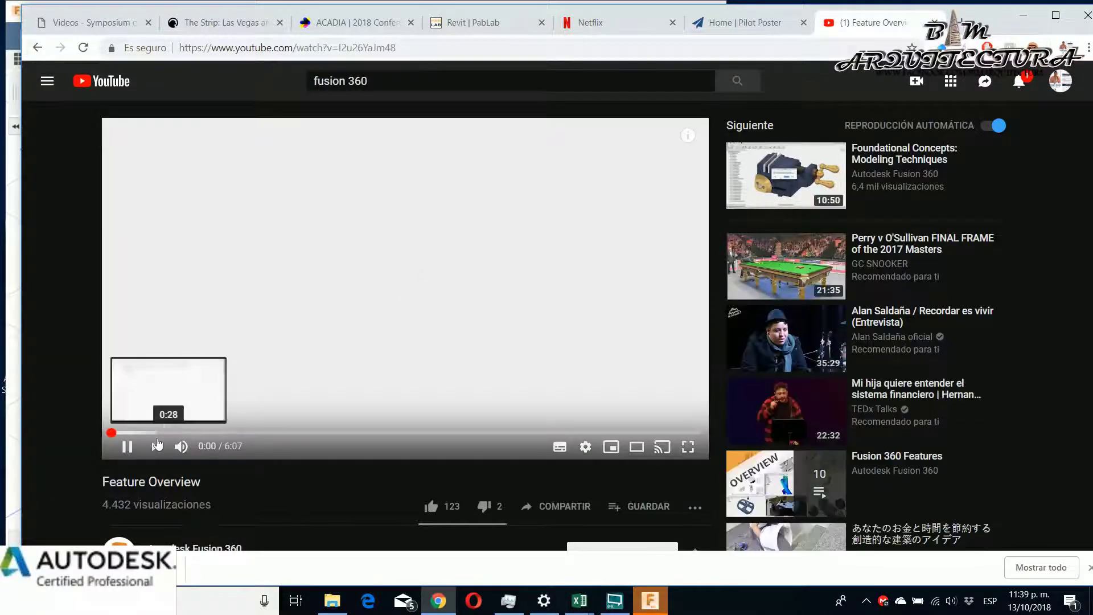
{"action": "left_click", "coordinate": [175, 433]}
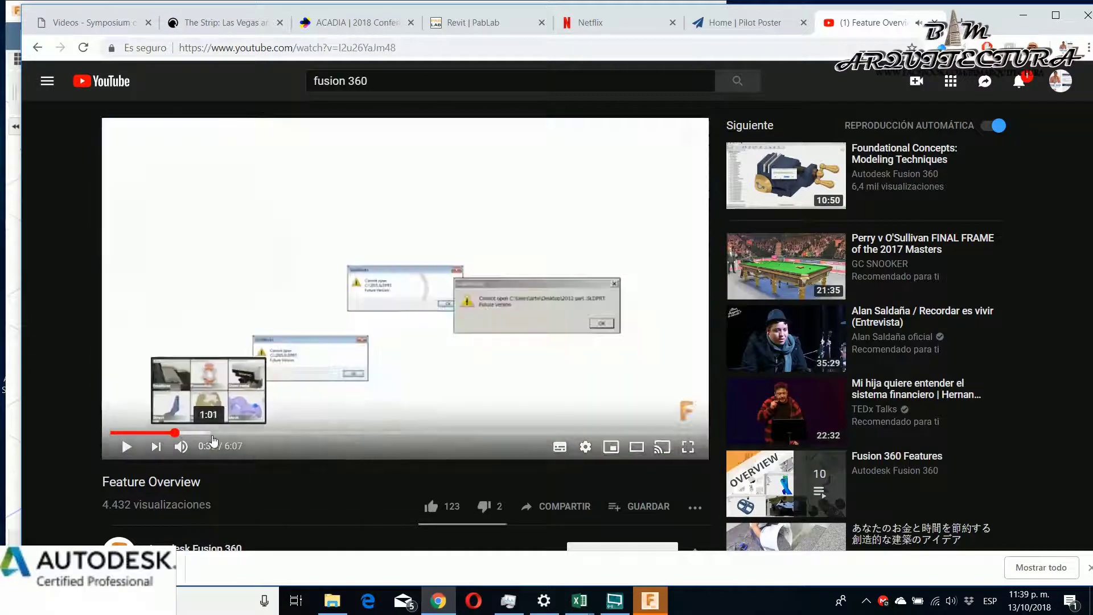
{"action": "left_click", "coordinate": [270, 435]}
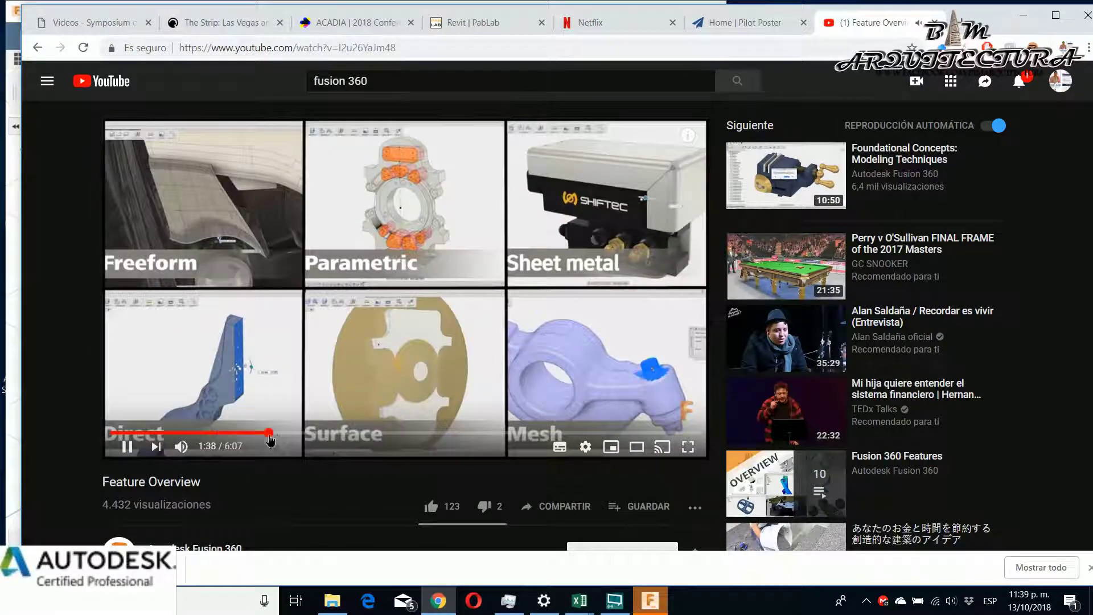
{"action": "left_click", "coordinate": [312, 434]}
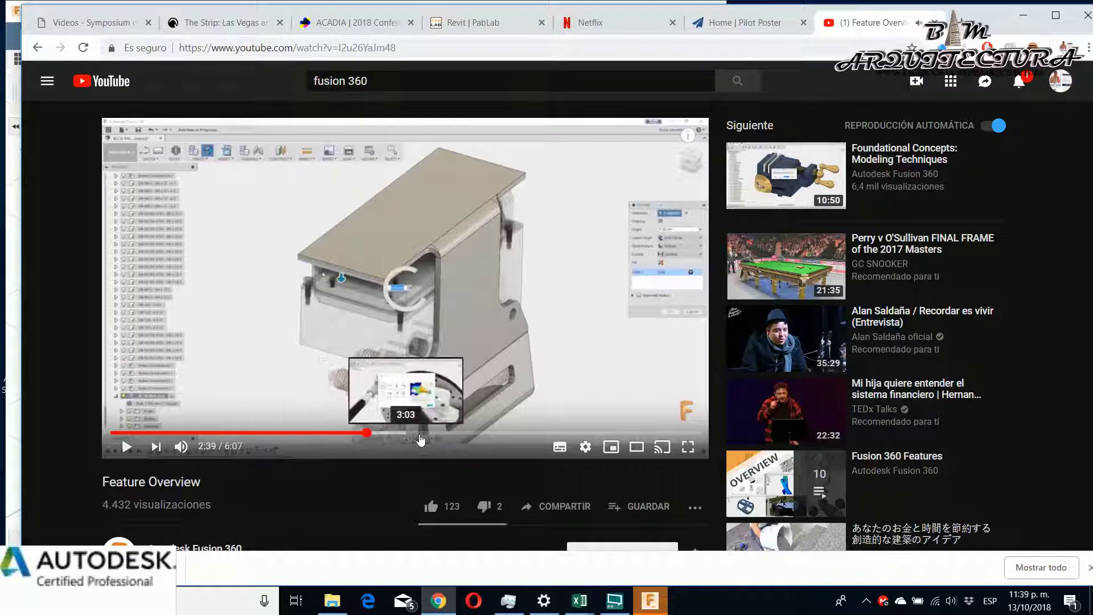
{"action": "left_click", "coordinate": [428, 434]}
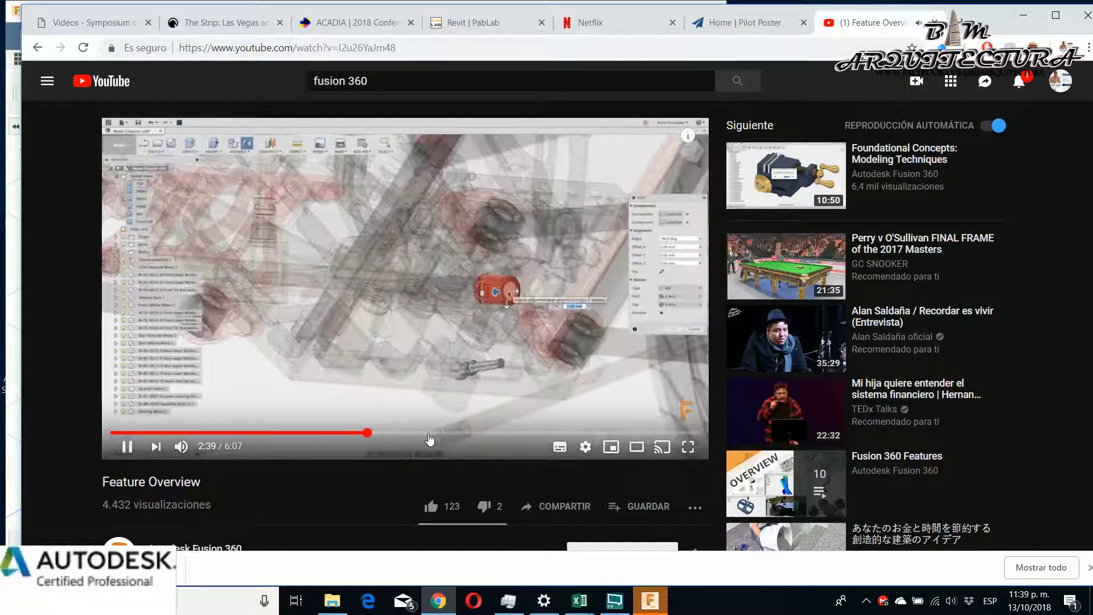
{"action": "left_click", "coordinate": [501, 433]}
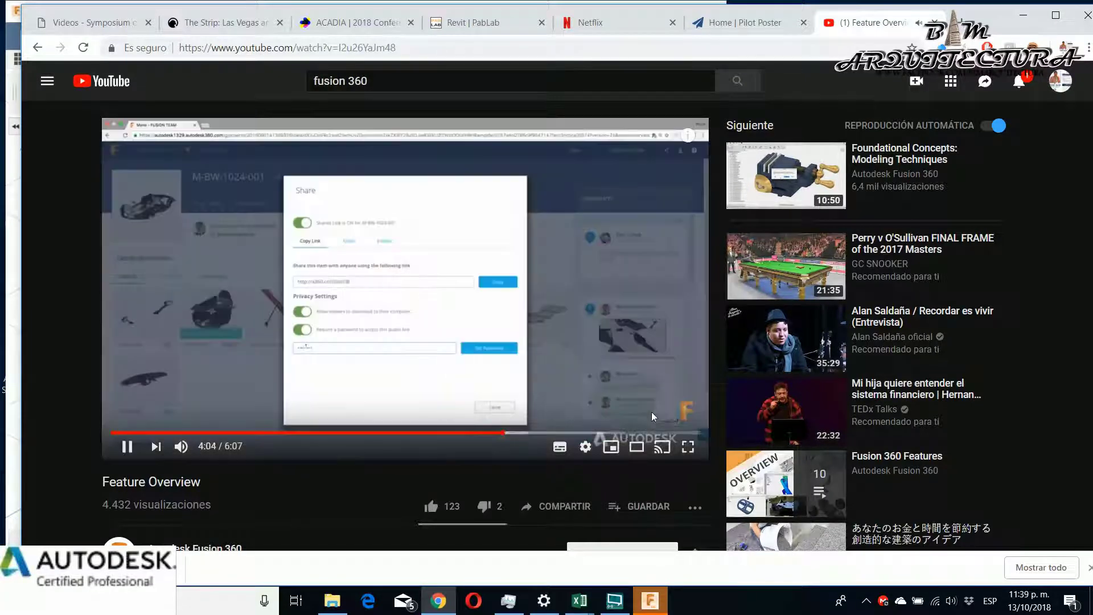
{"action": "left_click", "coordinate": [653, 380]}
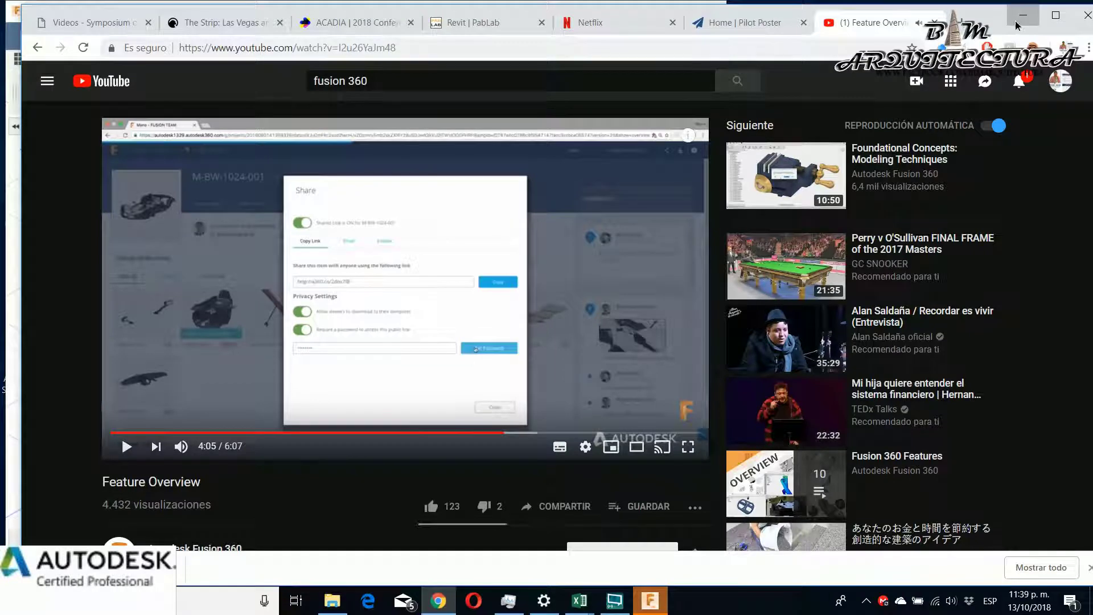
{"action": "left_click", "coordinate": [1025, 16]}
{"action": "left_click", "coordinate": [672, 18]}
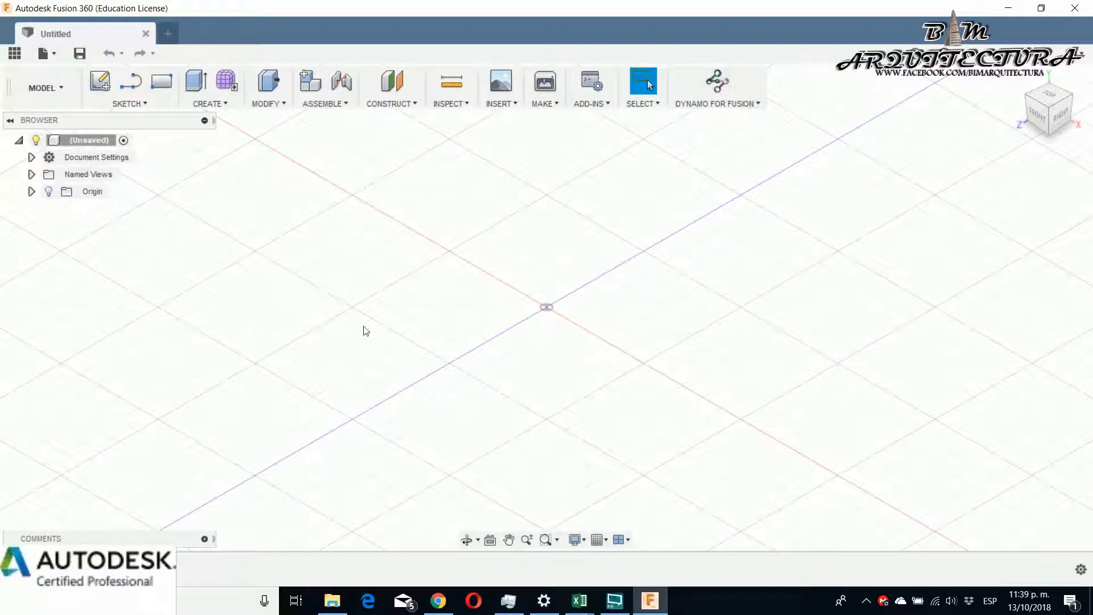
- Open the Autodesk App Store at apps.autodesk.com in Chrome
{"action": "left_click", "coordinate": [438, 600]}
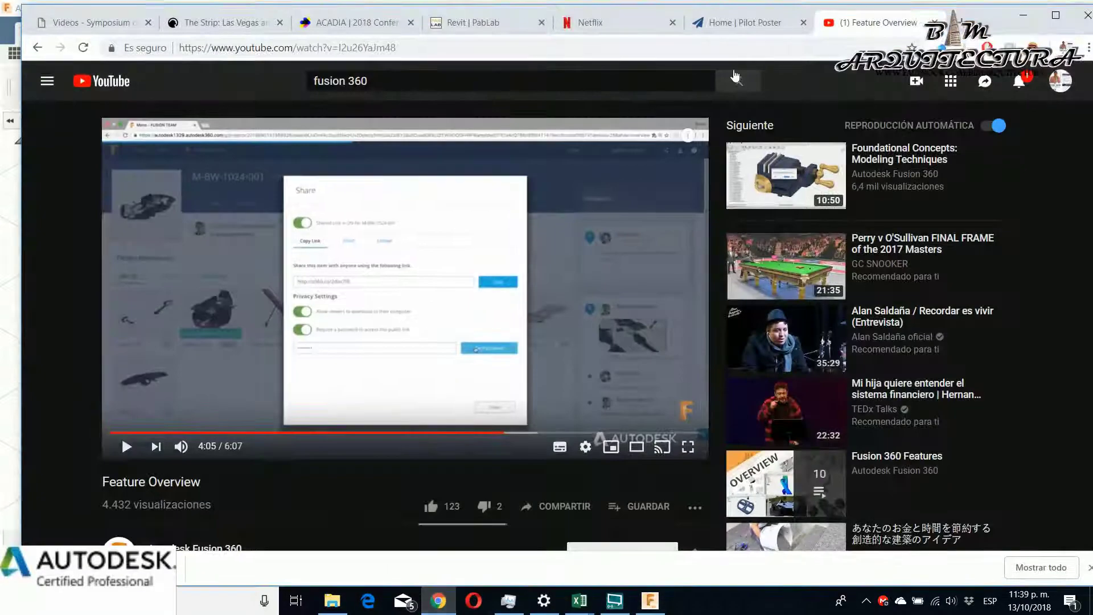
{"action": "left_click", "coordinate": [650, 49]}
{"action": "type", "text": "au"}
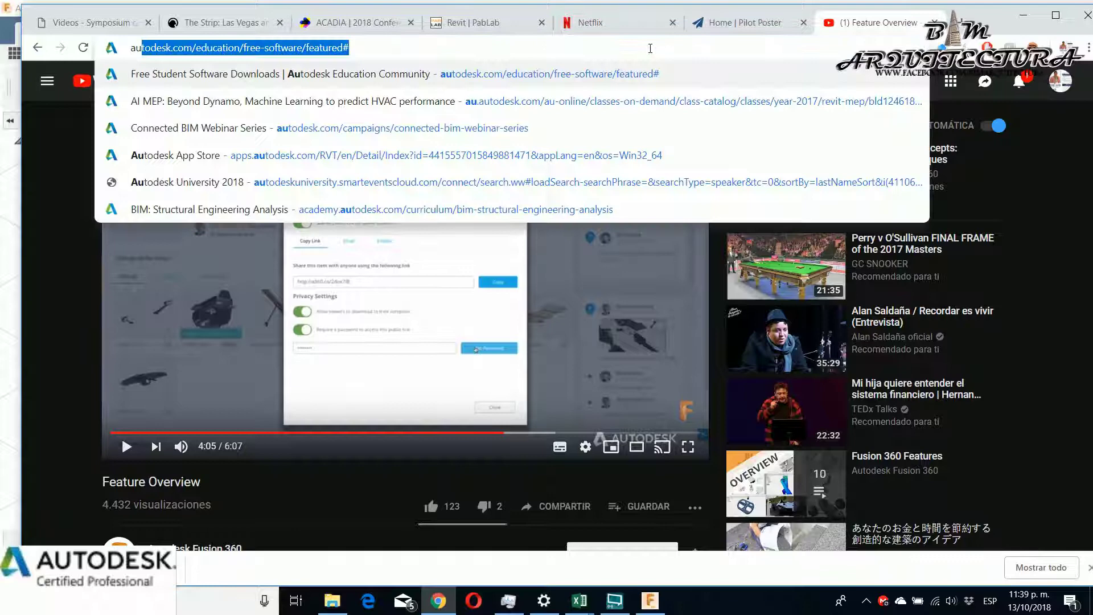
{"action": "key", "text": "BackSpace"}
{"action": "key", "text": "BackSpace"}
{"action": "key", "text": "BackSpace"}
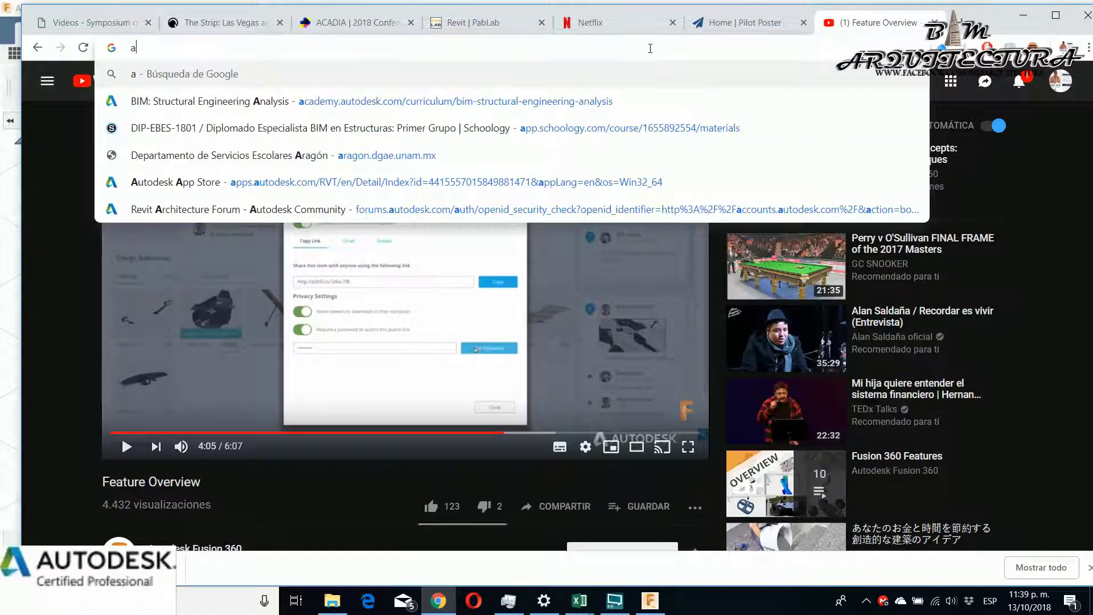
{"action": "type", "text": "app"}
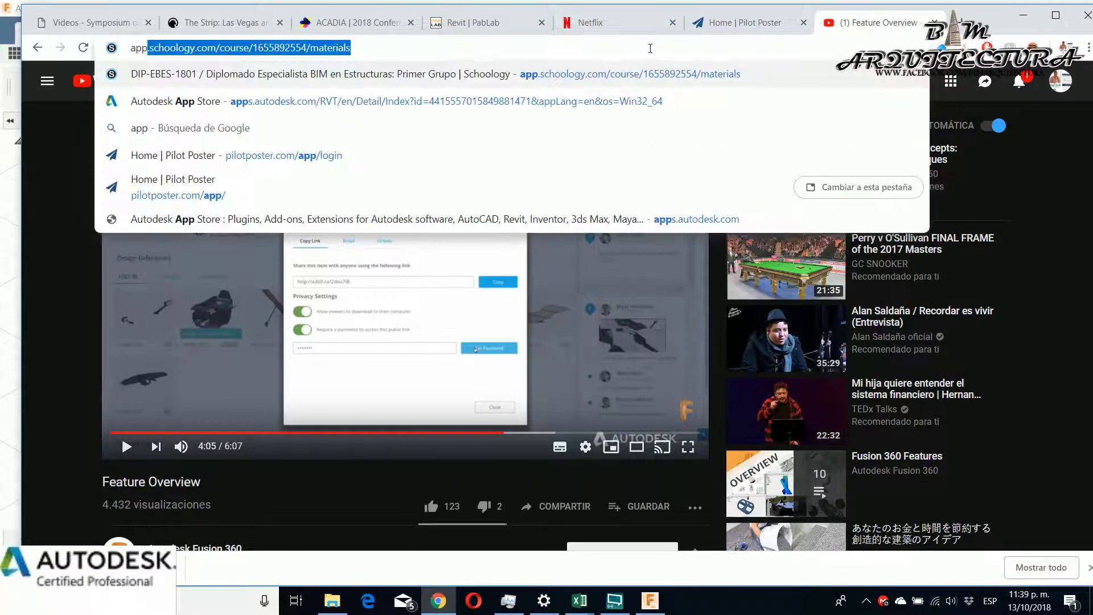
{"action": "key", "text": "Down"}
{"action": "key", "text": "Return"}
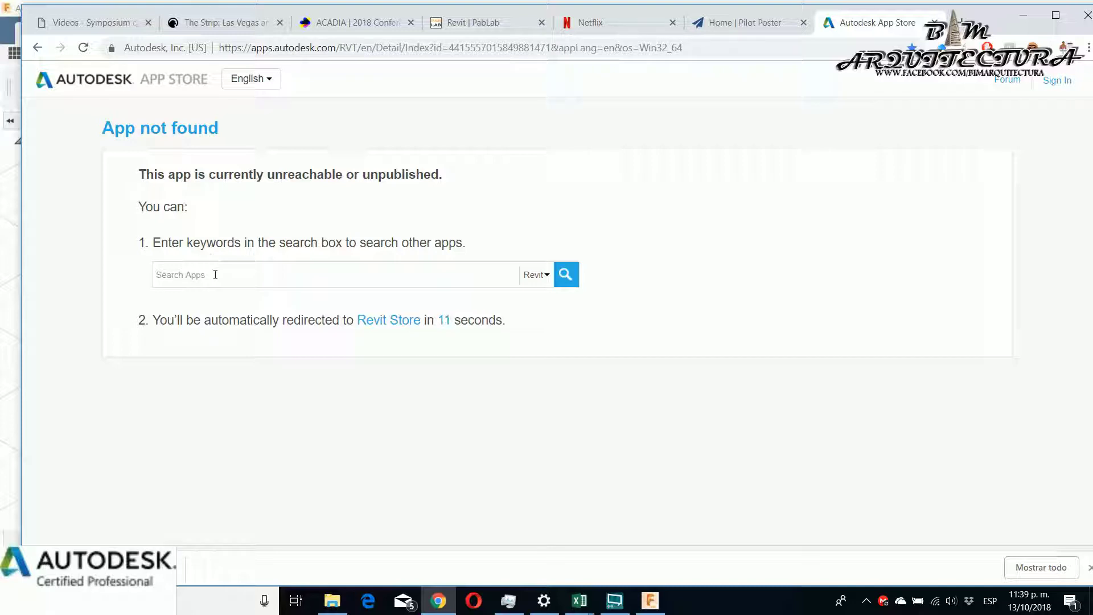
- Filter the App Store listing to Fusion 360 apps
{"action": "left_click", "coordinate": [534, 275]}
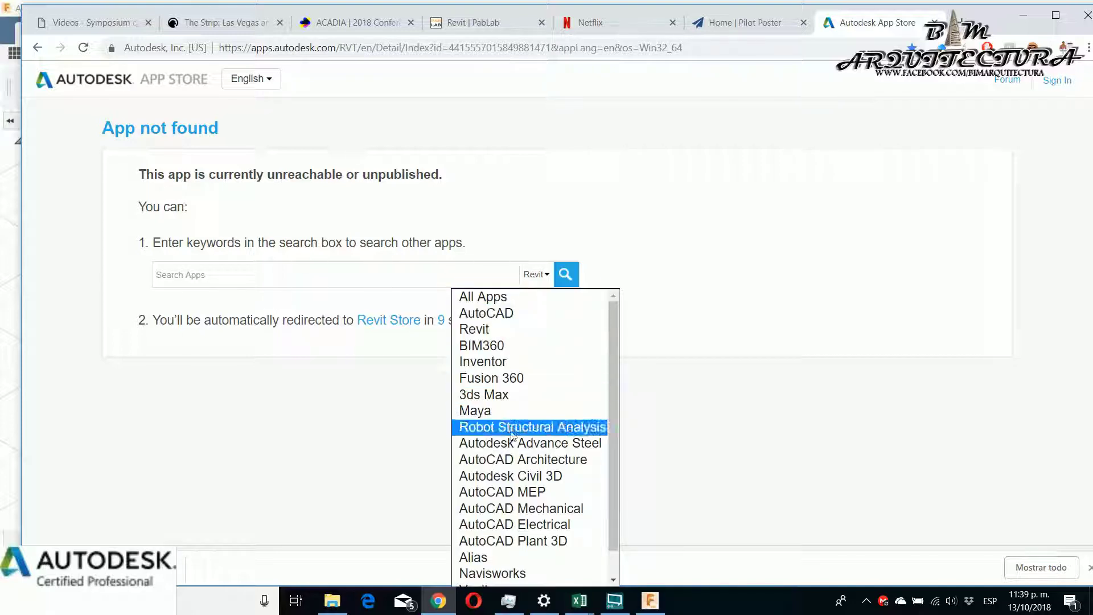
{"action": "scroll", "coordinate": [541, 427], "scroll_direction": "down", "scroll_amount": 1}
{"action": "scroll", "coordinate": [541, 533], "scroll_direction": "up", "scroll_amount": 1}
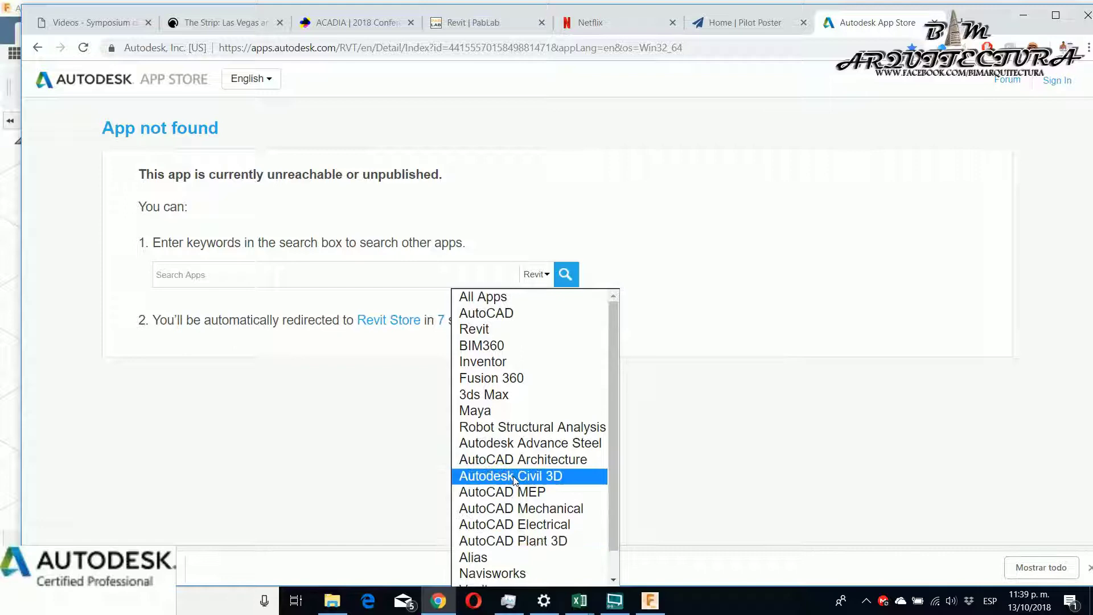
{"action": "left_click", "coordinate": [513, 378]}
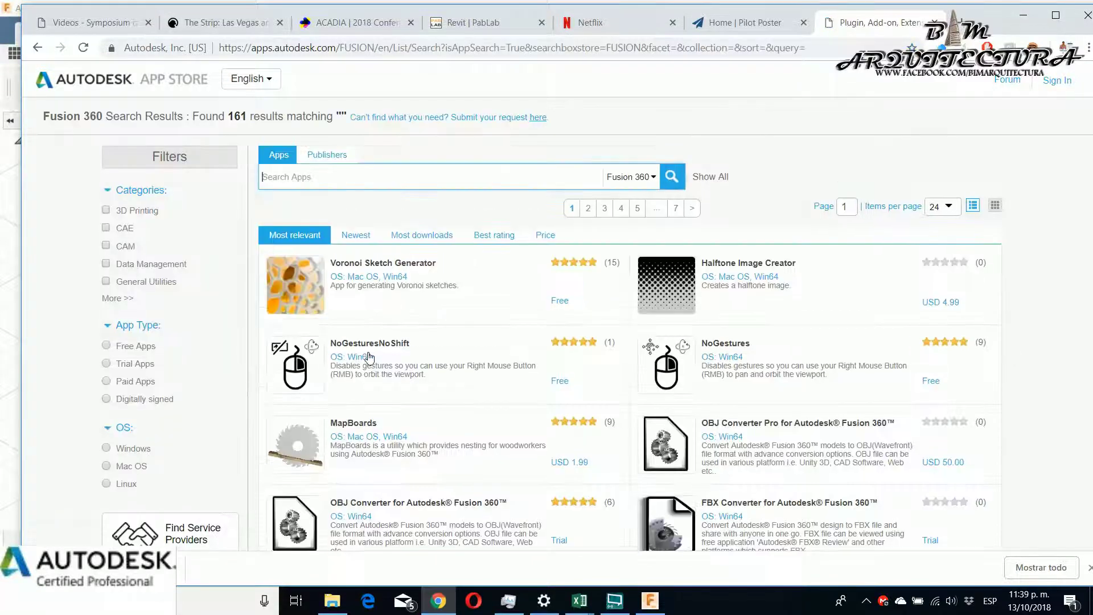
{"action": "scroll", "coordinate": [376, 376], "scroll_direction": "down", "scroll_amount": 4}
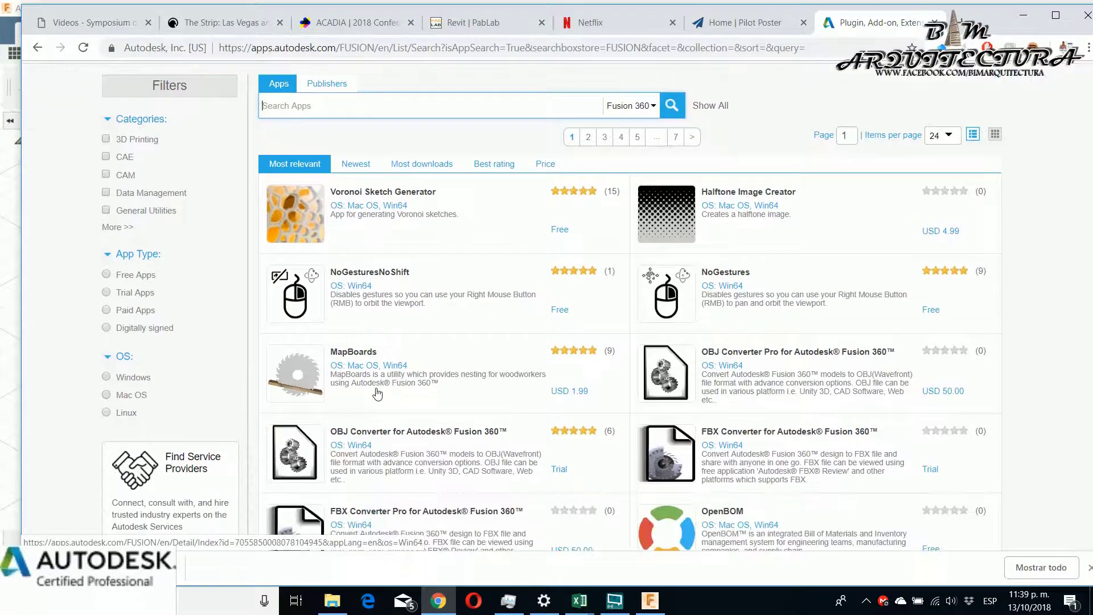
{"action": "scroll", "coordinate": [385, 391], "scroll_direction": "down", "scroll_amount": 6}
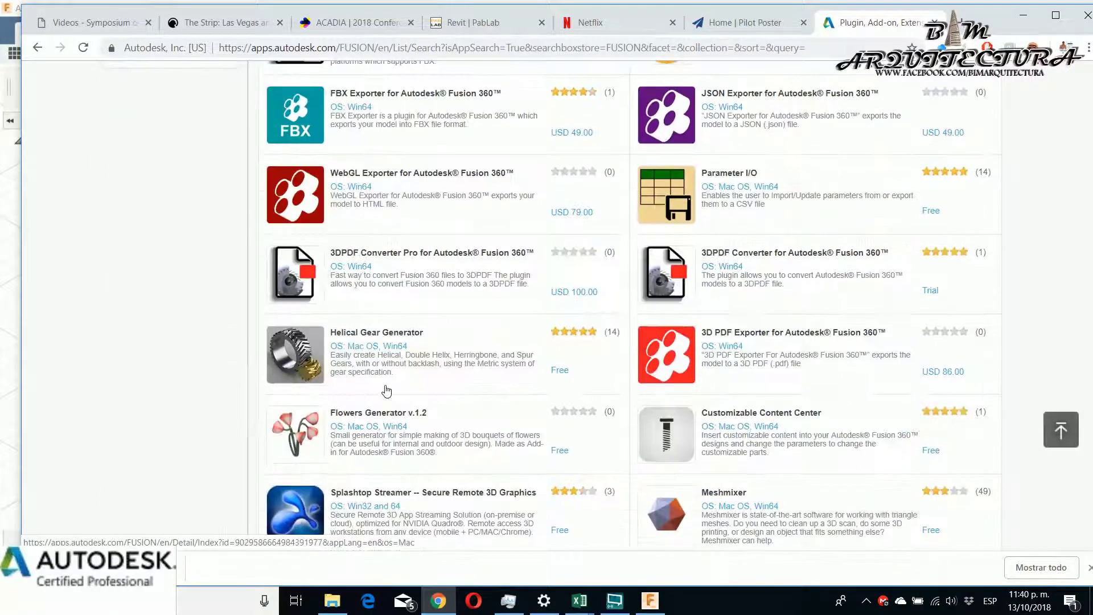
{"action": "scroll", "coordinate": [370, 353], "scroll_direction": "up", "scroll_amount": 10}
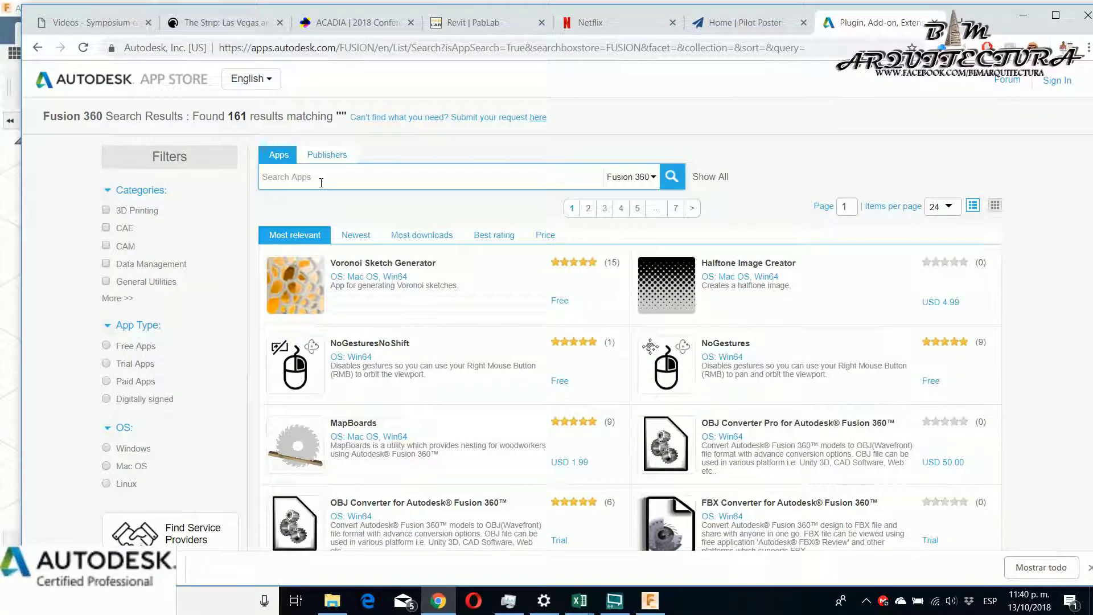
- Search the Fusion 360 apps for 'dynamo', then minimize Chrome
{"action": "type", "text": "amo"}
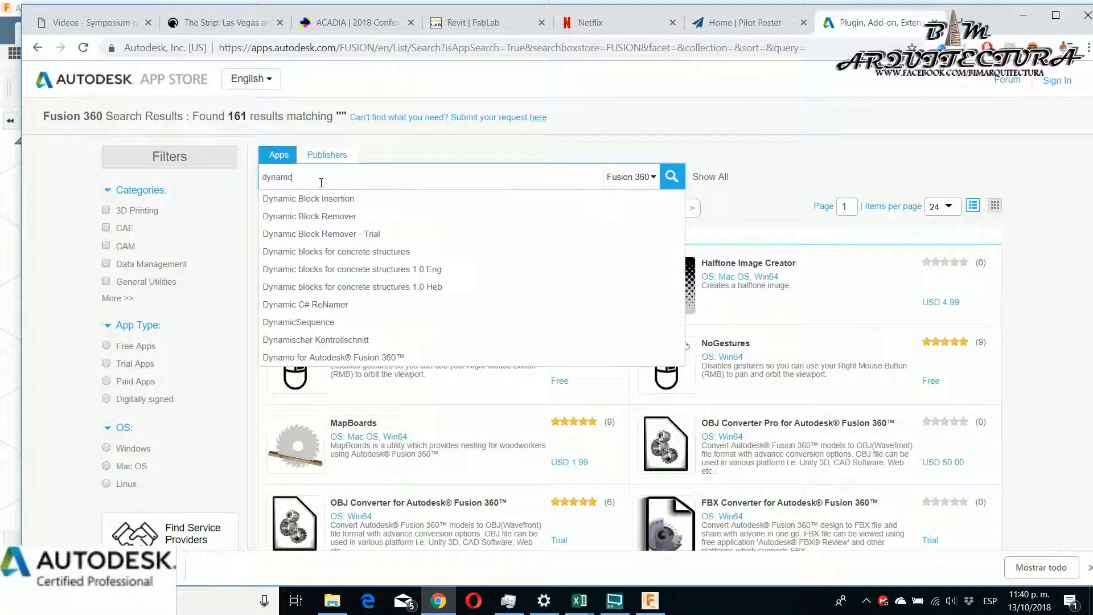
{"action": "key", "text": "Return"}
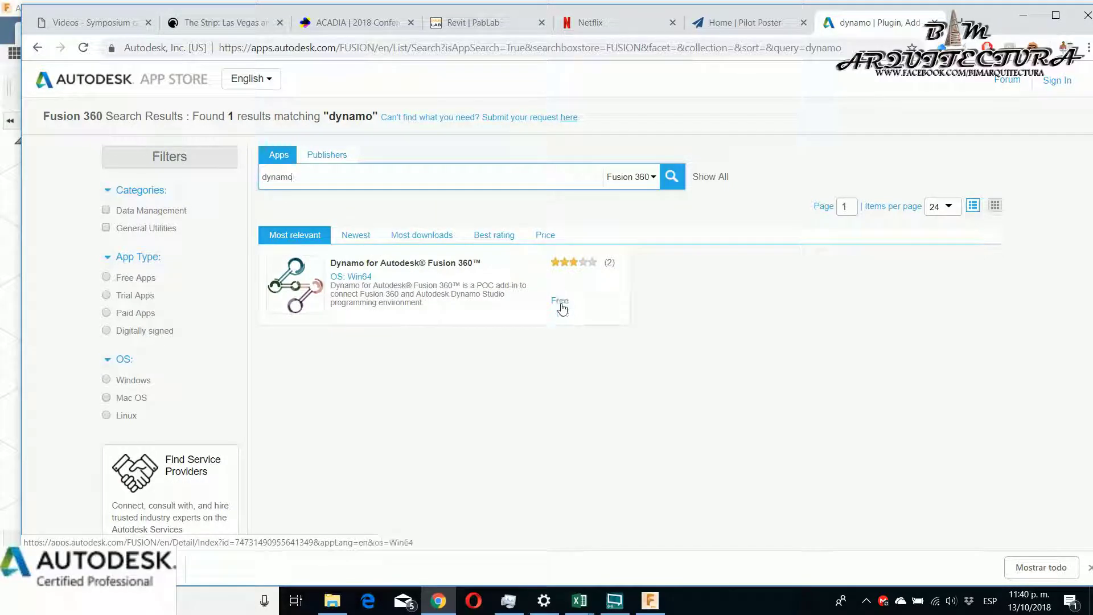
{"action": "left_click", "coordinate": [1016, 22]}
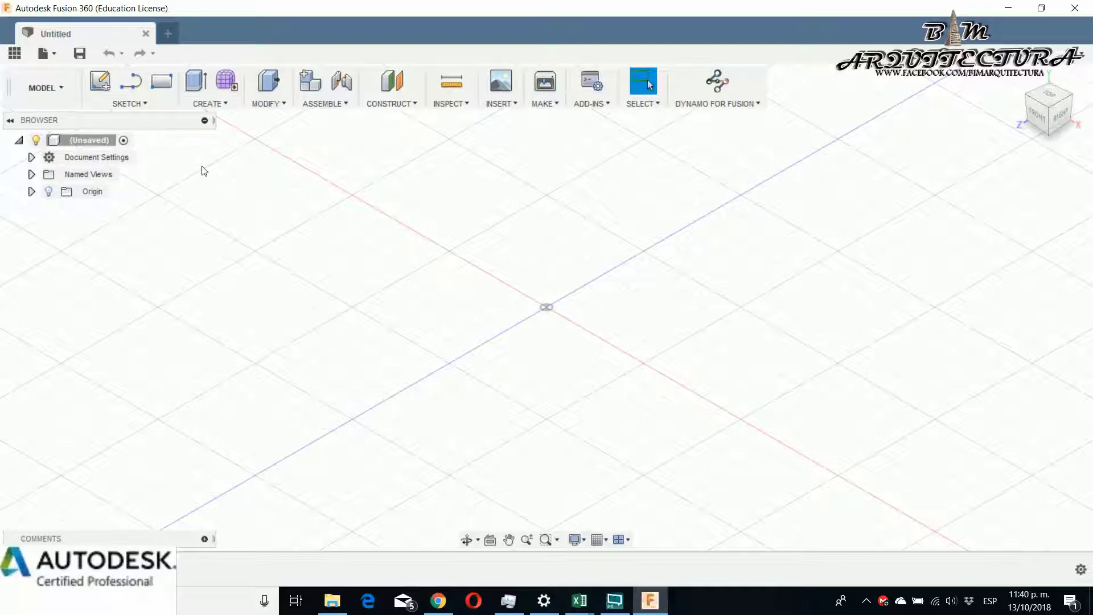
- Open the Ejemplo Dynamo Parte 1 design from the Examples Files project in the Data Panel
{"action": "left_click", "coordinate": [55, 54]}
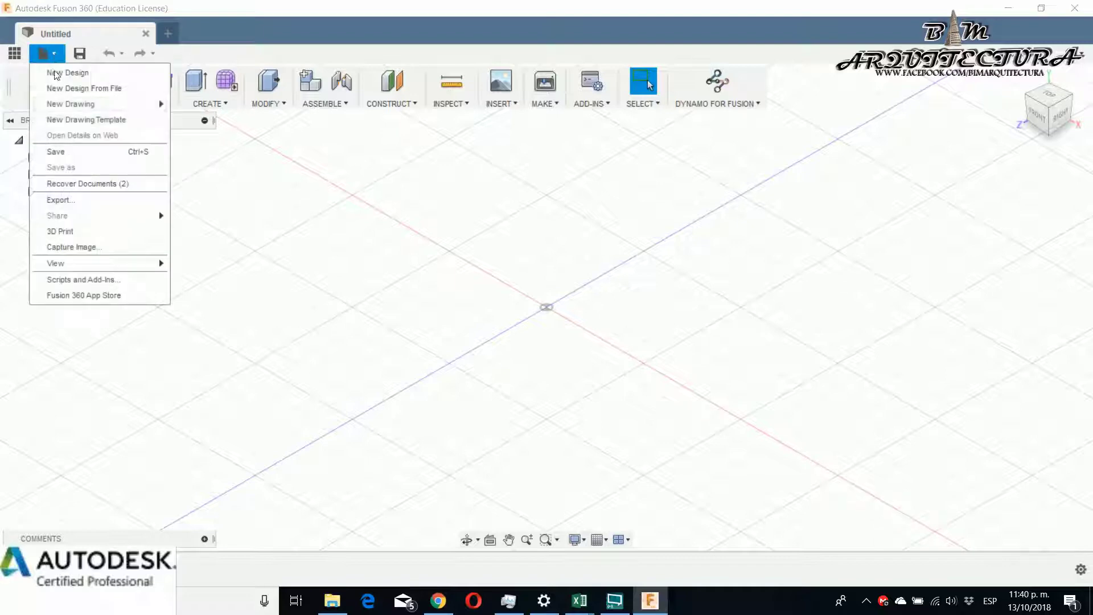
{"action": "left_click", "coordinate": [15, 53]}
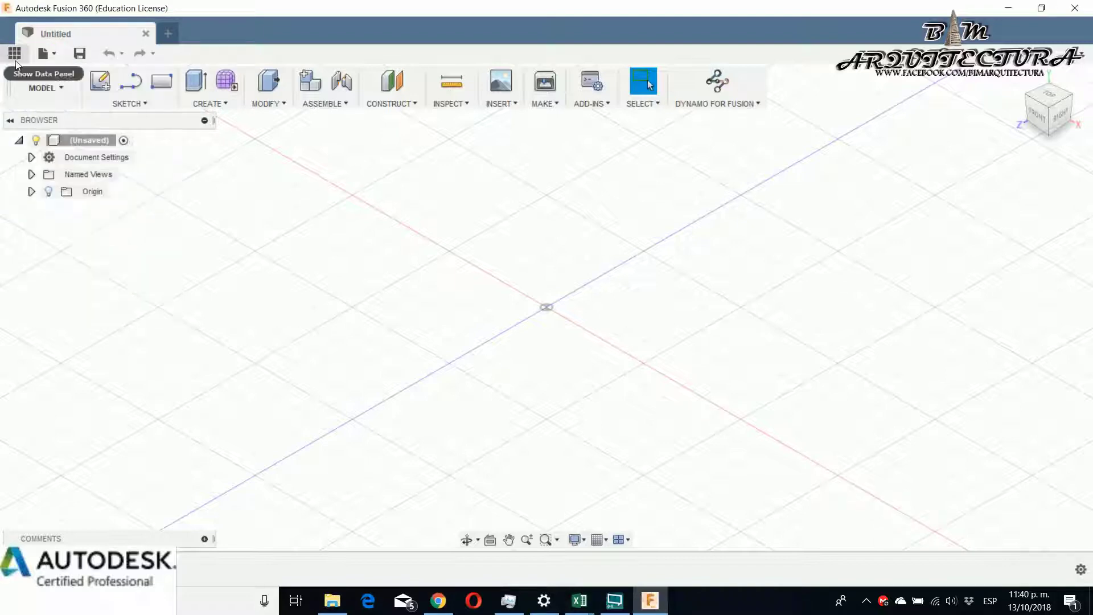
{"action": "left_click", "coordinate": [14, 53]}
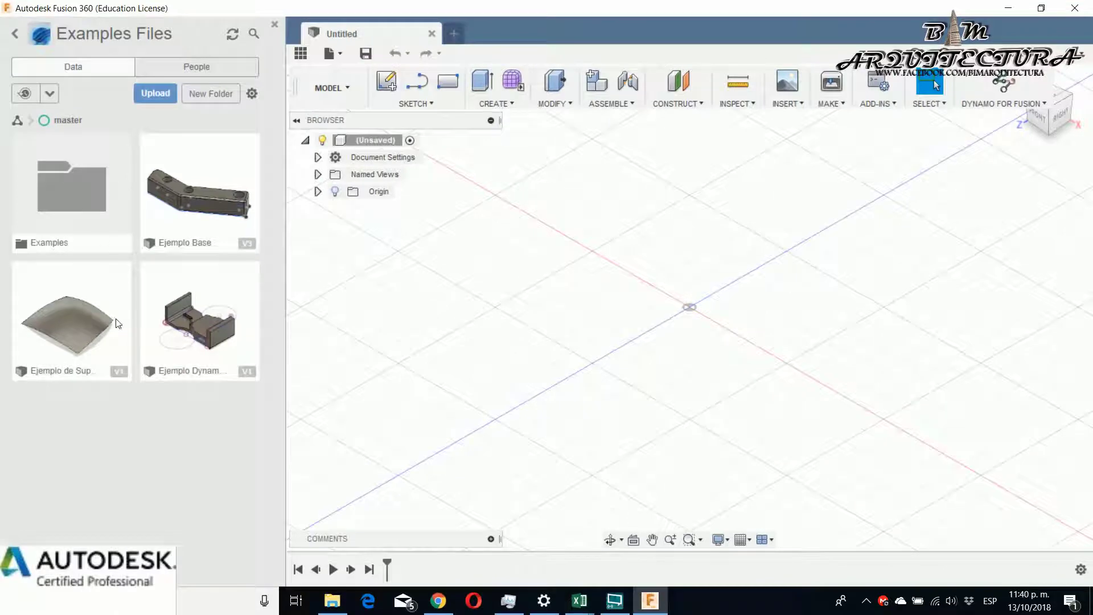
{"action": "left_click", "coordinate": [245, 353]}
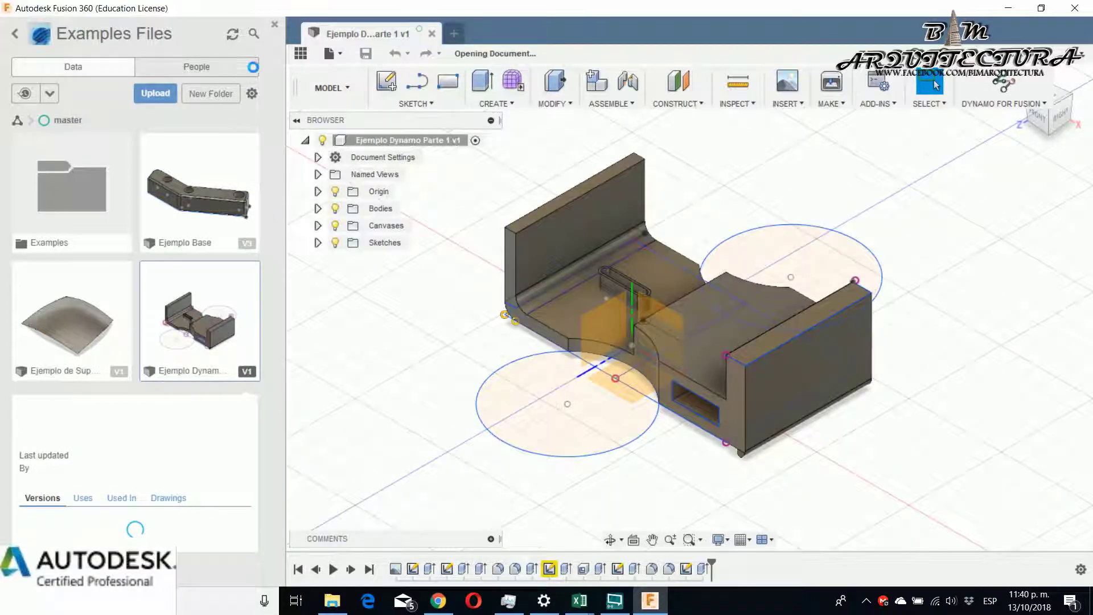
- Close the Data Panel, orbit the model, and expand the document settings and named views
{"action": "left_click", "coordinate": [274, 25]}
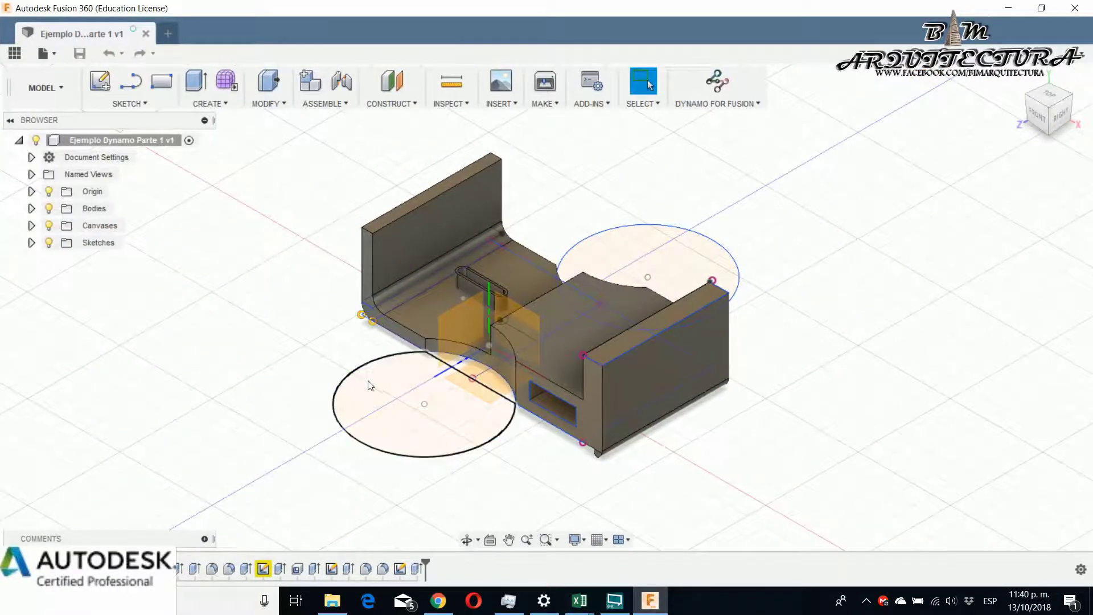
{"action": "middle_click_drag", "start_coordinate": [369, 385], "coordinate": [466, 373], "text": "shift"}
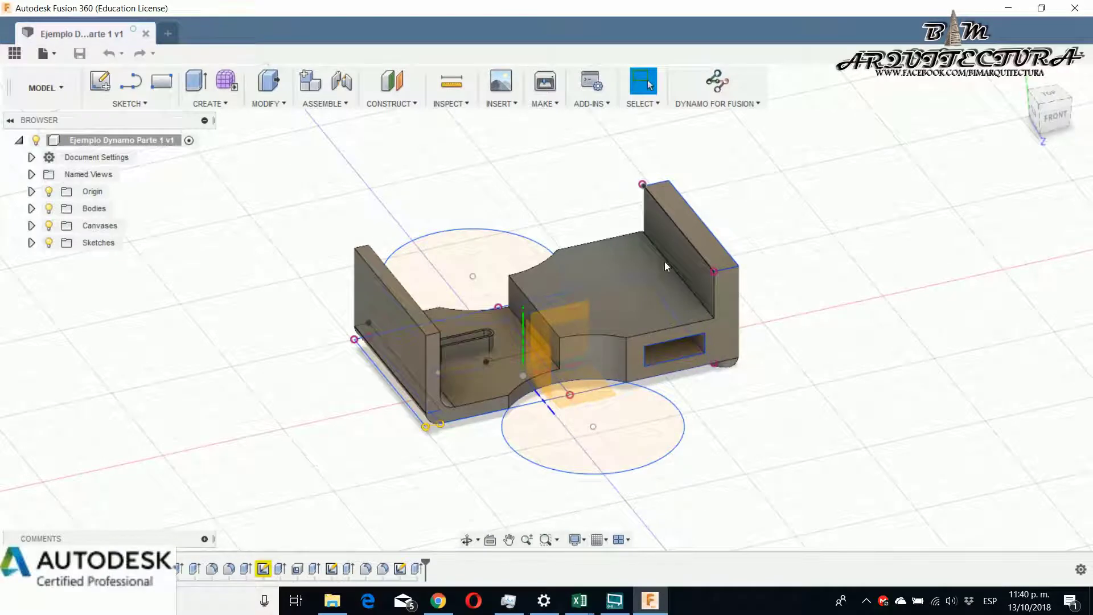
{"action": "left_click", "coordinate": [32, 157]}
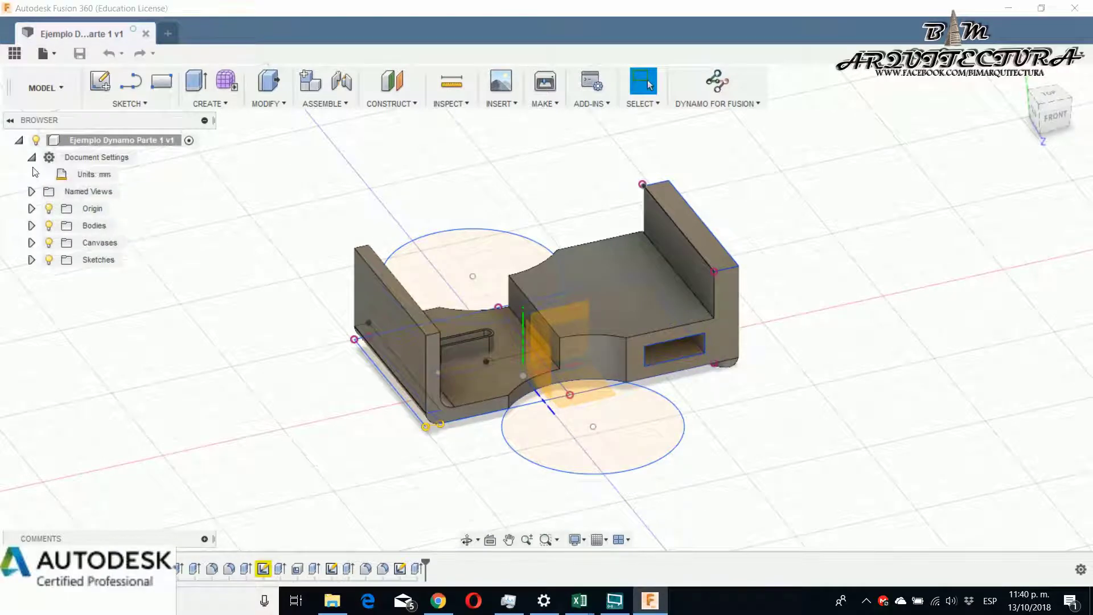
{"action": "left_click", "coordinate": [31, 192]}
{"action": "left_click", "coordinate": [33, 192]}
- Turn off the Origin, Canvases and Sketches visibility, then reframe the bracket
{"action": "left_click", "coordinate": [32, 209]}
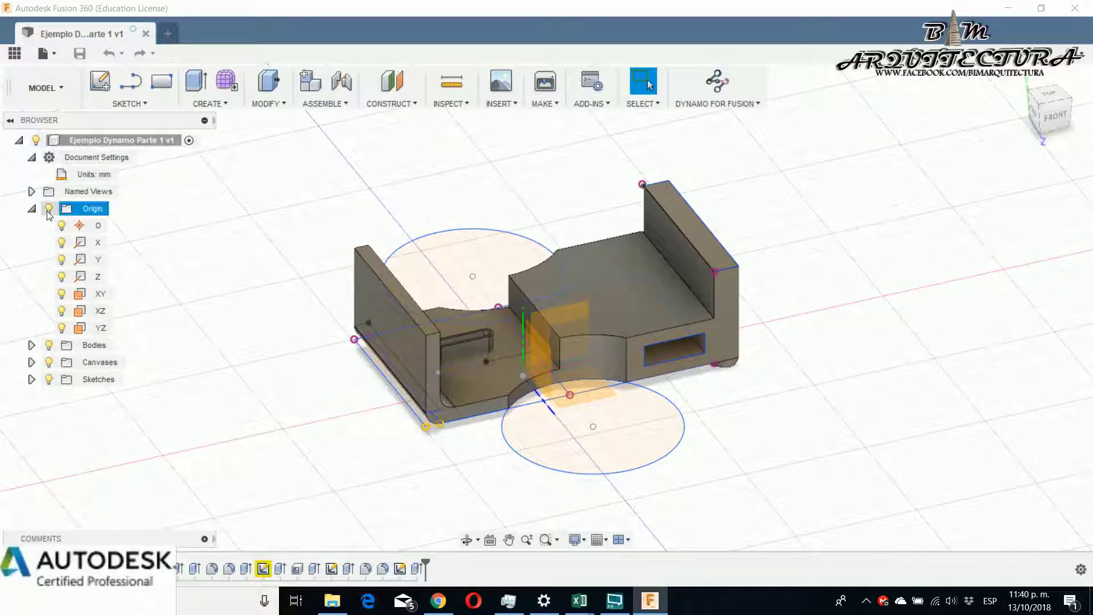
{"action": "left_click", "coordinate": [49, 208]}
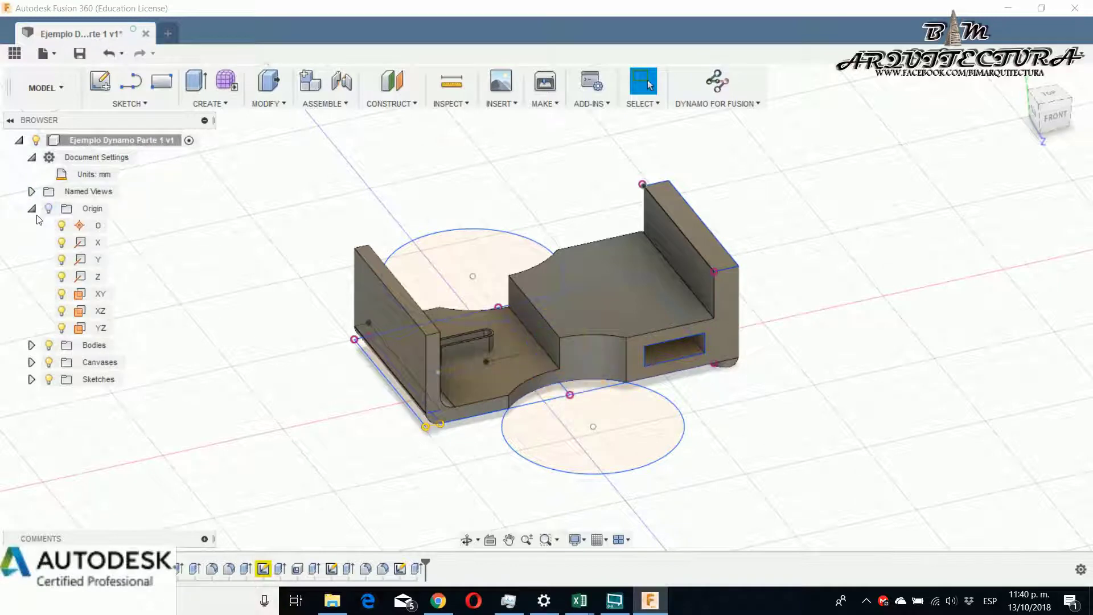
{"action": "left_click", "coordinate": [49, 362]}
{"action": "left_click", "coordinate": [49, 379]}
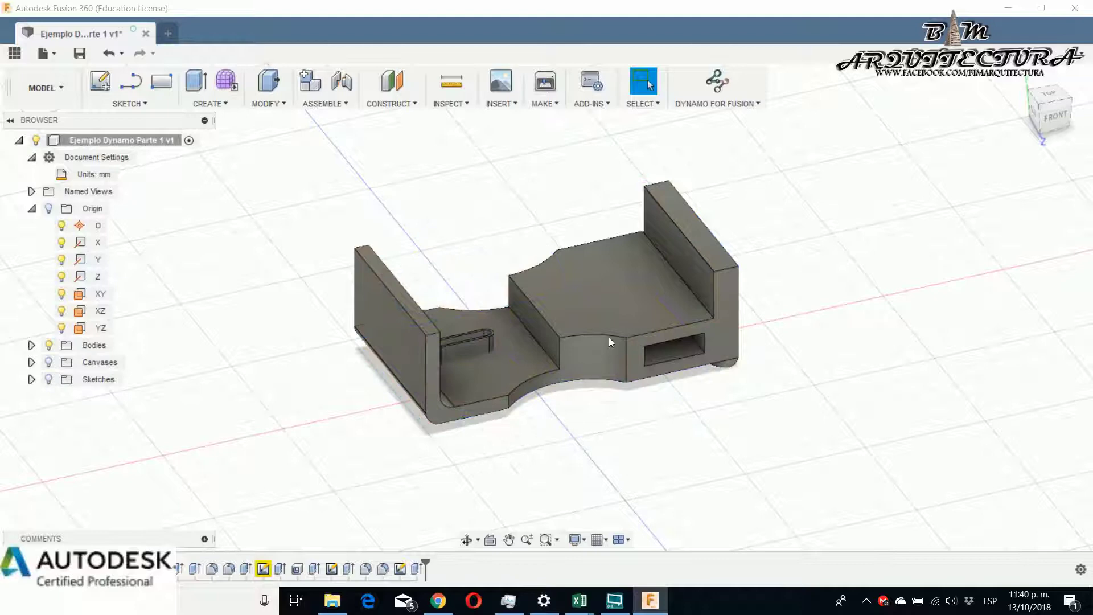
{"action": "middle_click_drag", "start_coordinate": [611, 341], "coordinate": [638, 348], "text": "shift"}
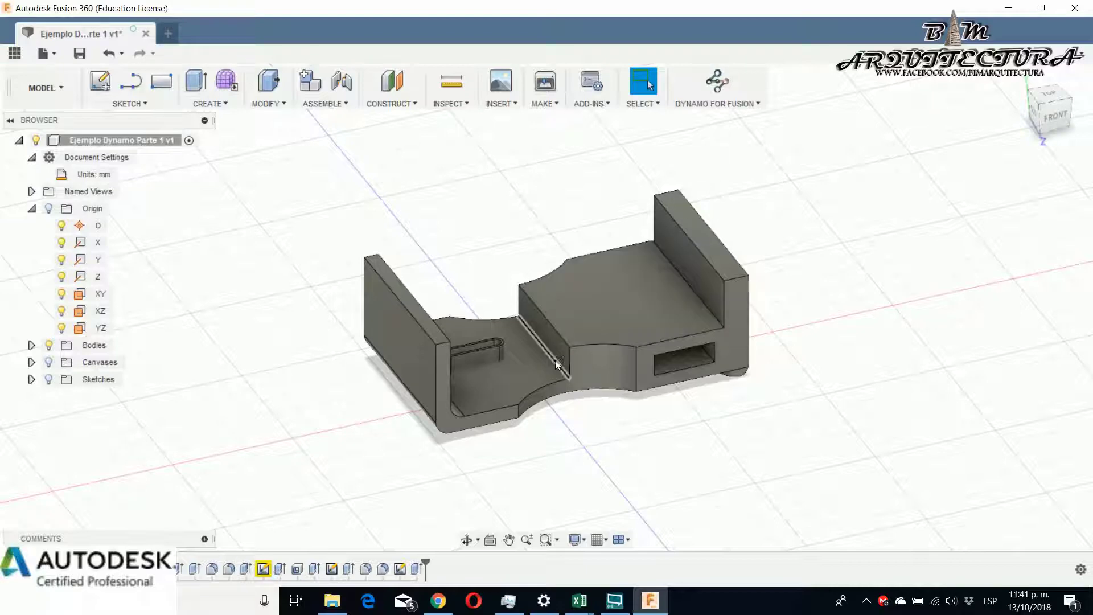
{"action": "scroll", "coordinate": [477, 354], "scroll_direction": "up", "scroll_amount": 2}
{"action": "scroll", "coordinate": [490, 367], "scroll_direction": "up", "scroll_amount": 3}
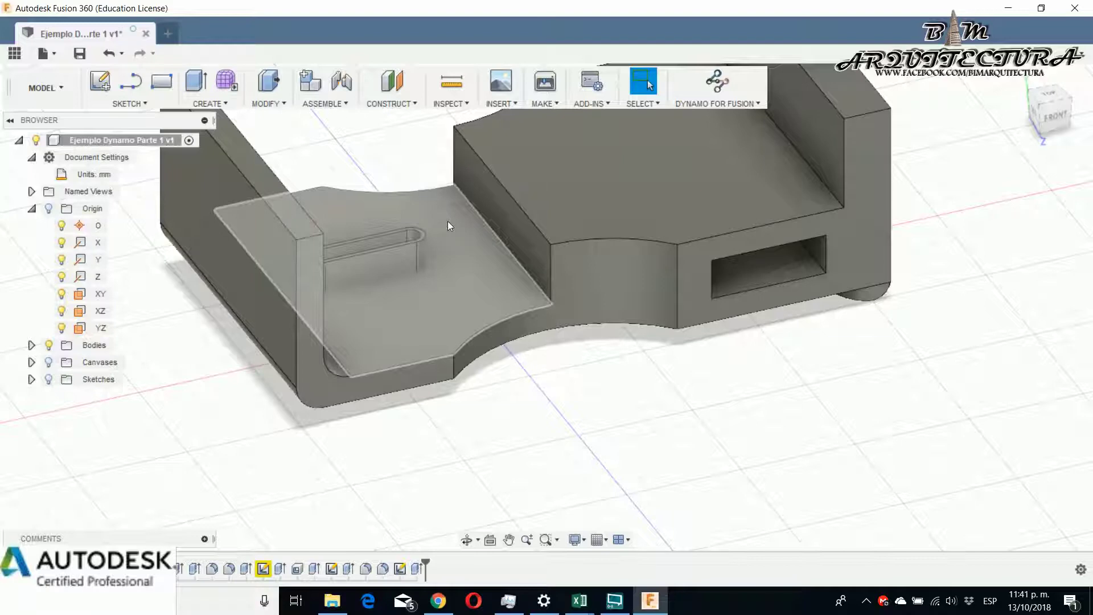
- Look through the File menu and the workspace list
{"action": "left_click", "coordinate": [53, 58]}
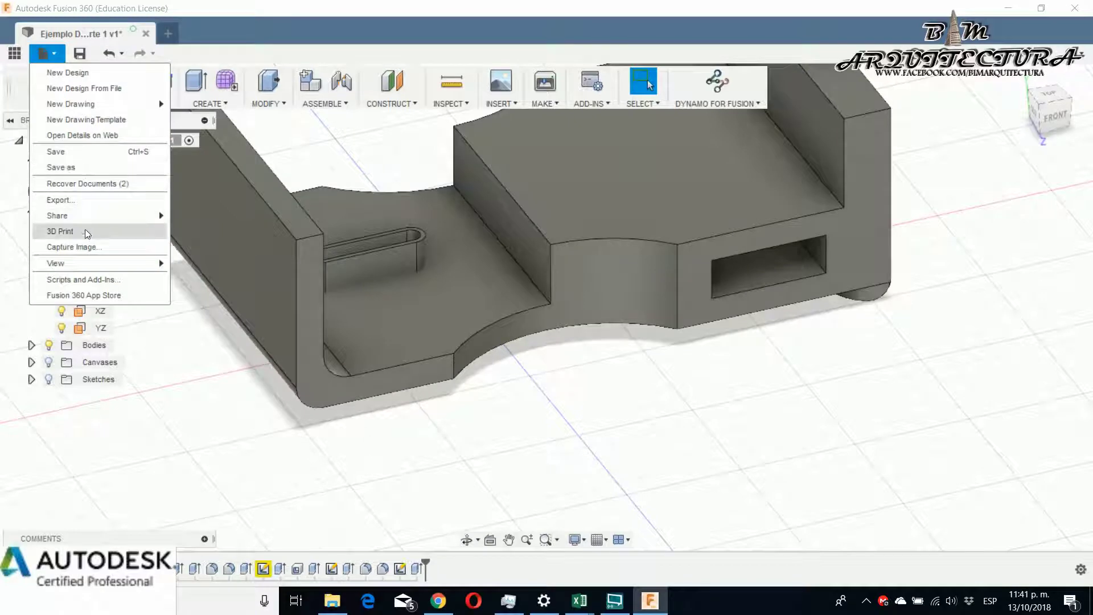
{"action": "mouse_move", "coordinate": [98, 259]}
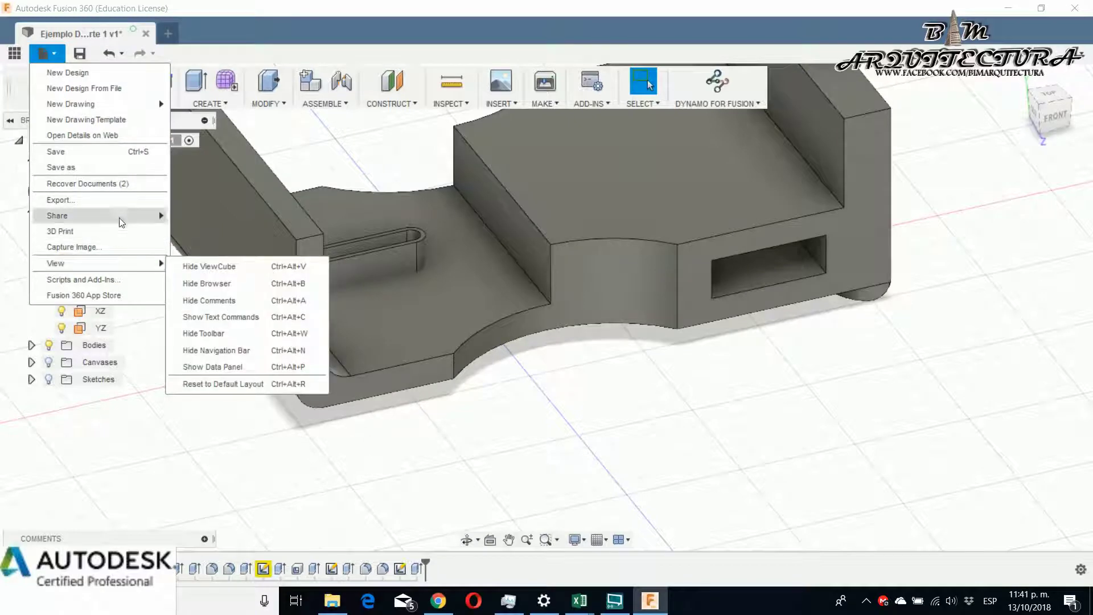
{"action": "mouse_move", "coordinate": [132, 215]}
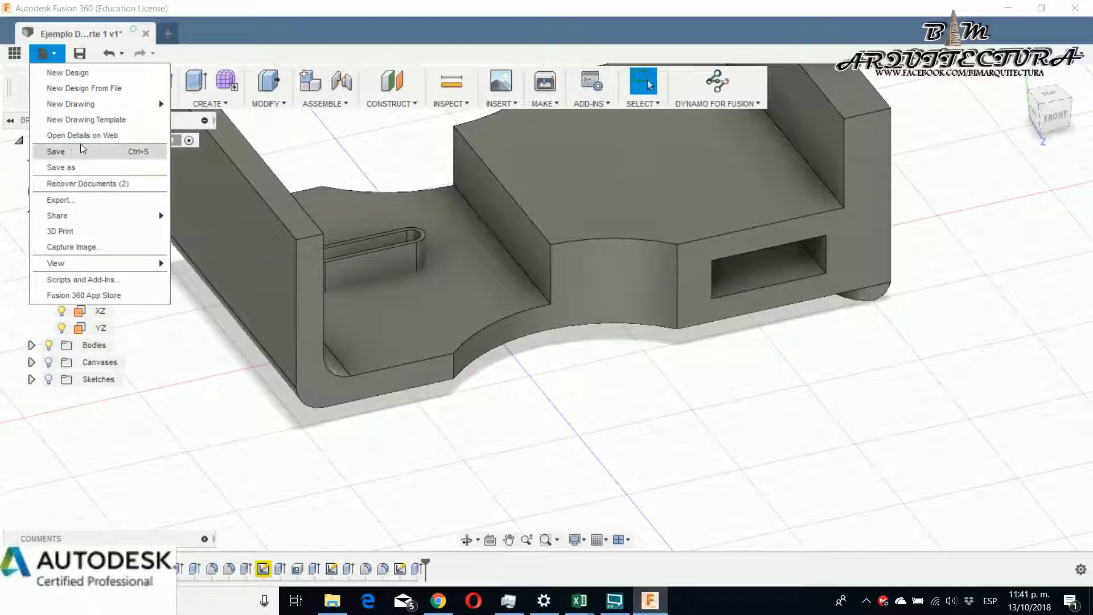
{"action": "left_click", "coordinate": [21, 201]}
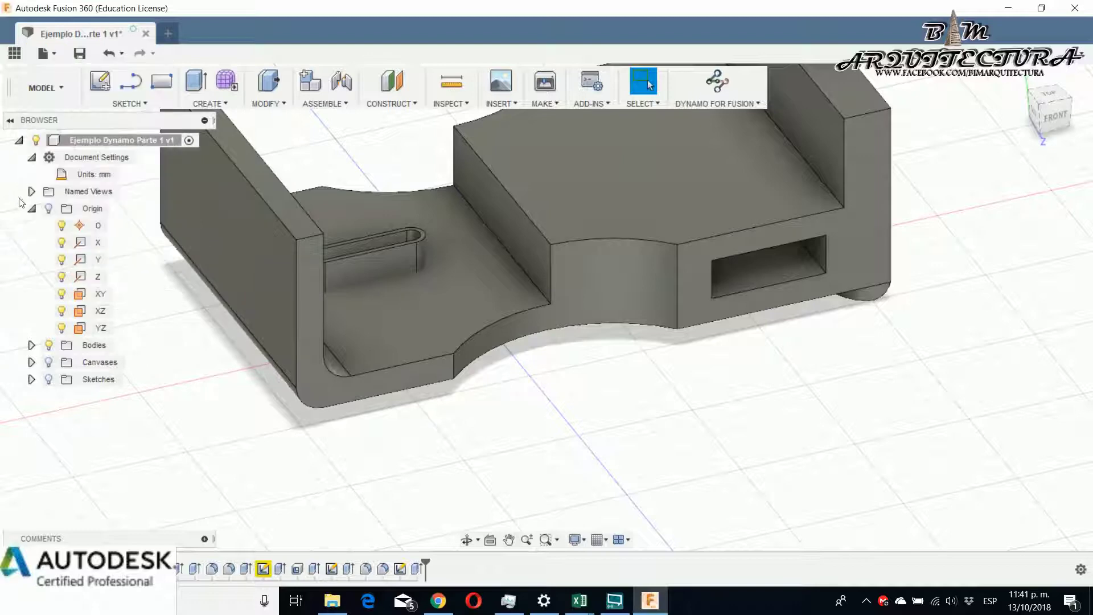
{"action": "left_click", "coordinate": [56, 97]}
{"action": "mouse_move", "coordinate": [67, 291]}
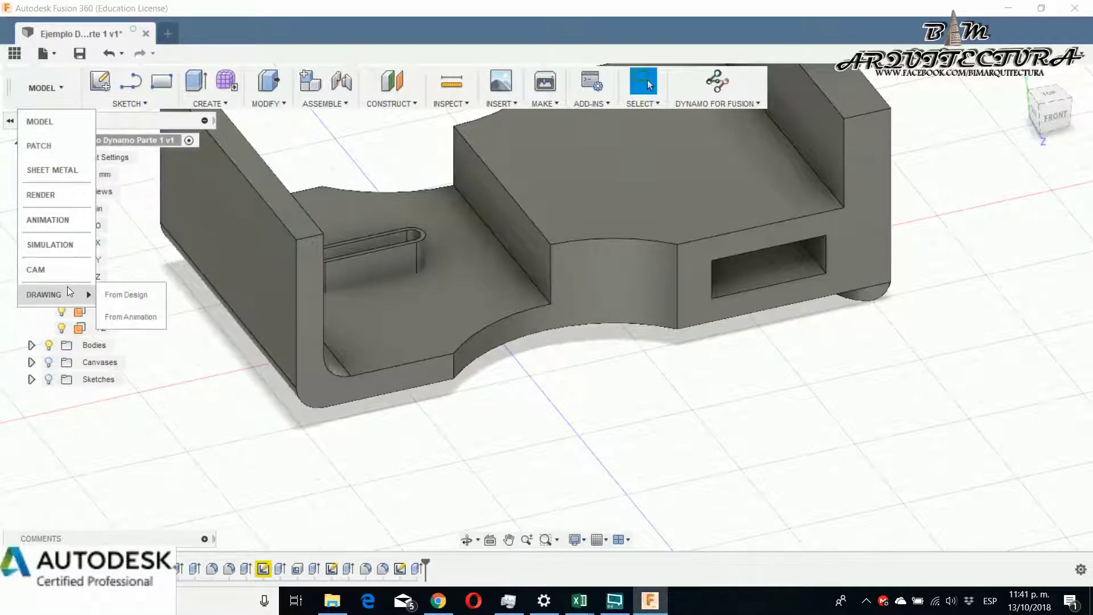
- Look through the SKETCH and CREATE menus, then select the part's top face
{"action": "left_click", "coordinate": [135, 100]}
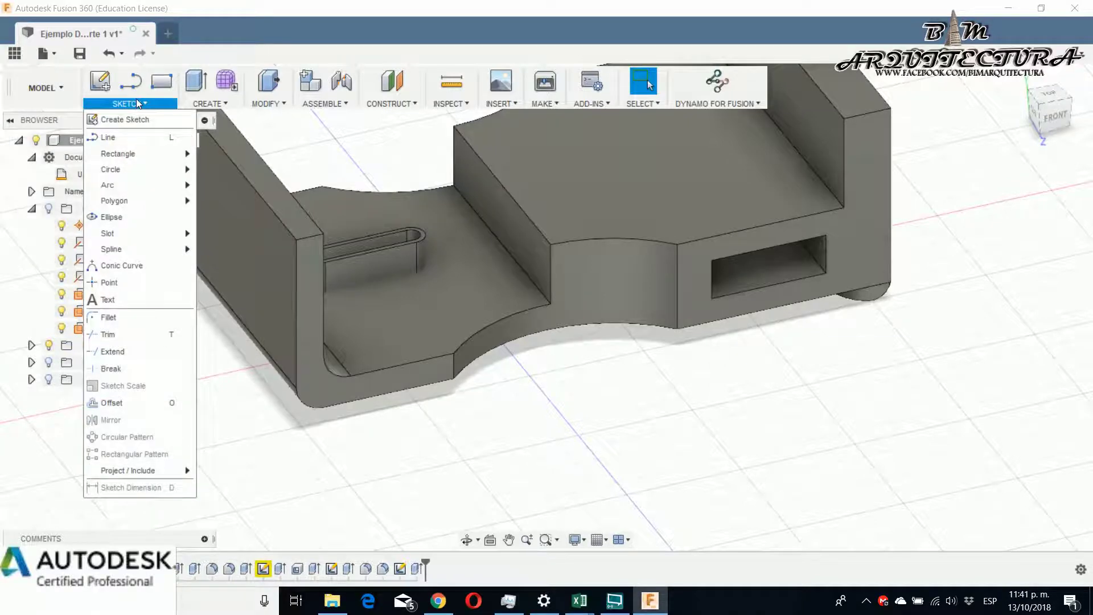
{"action": "mouse_move", "coordinate": [181, 475]}
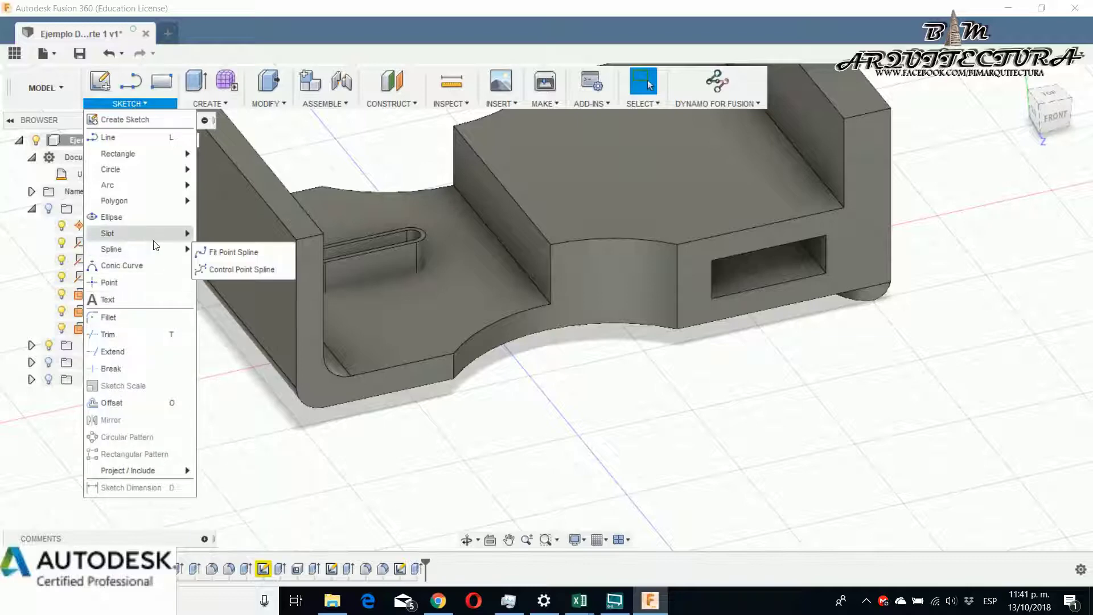
{"action": "left_click", "coordinate": [208, 103]}
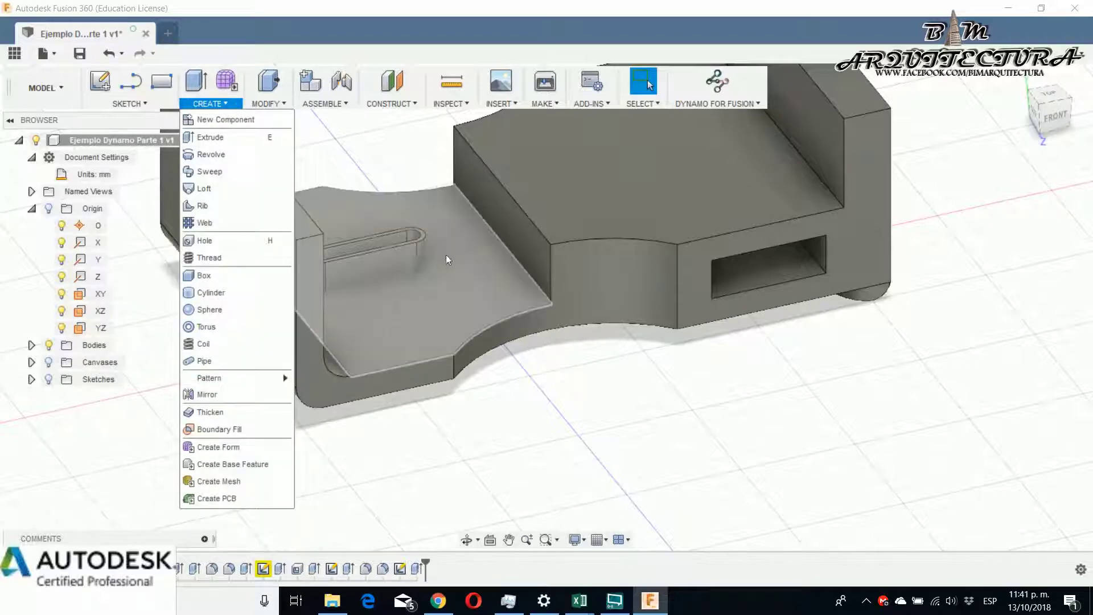
{"action": "left_click", "coordinate": [589, 465]}
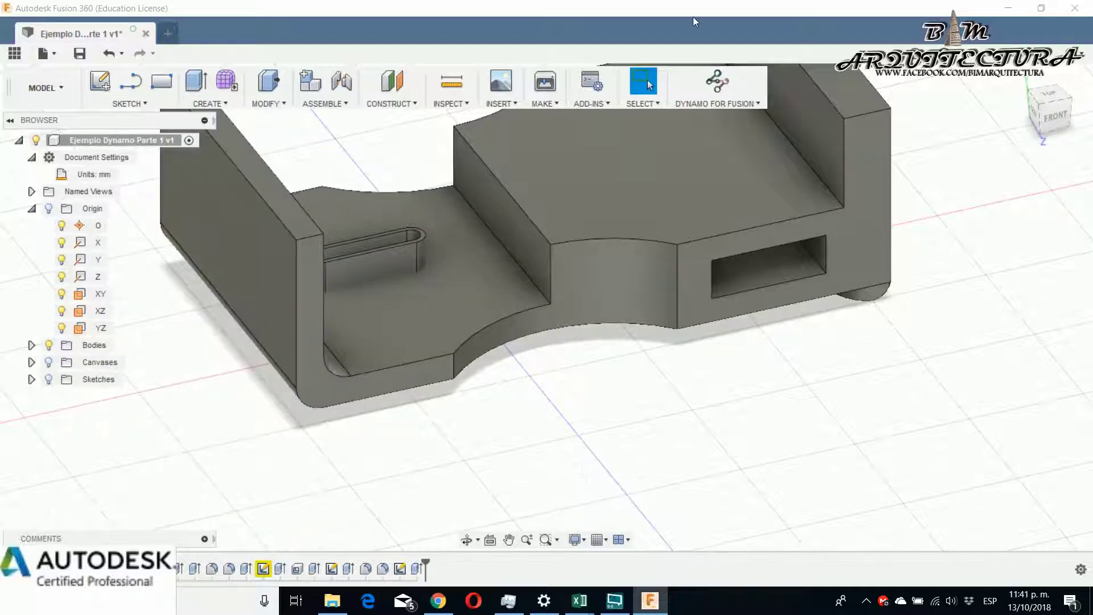
{"action": "left_click", "coordinate": [714, 128]}
- Launch Dynamo for Fusion on the selected face and let Dynamo Studio load the linked graph
{"action": "left_click", "coordinate": [716, 82]}
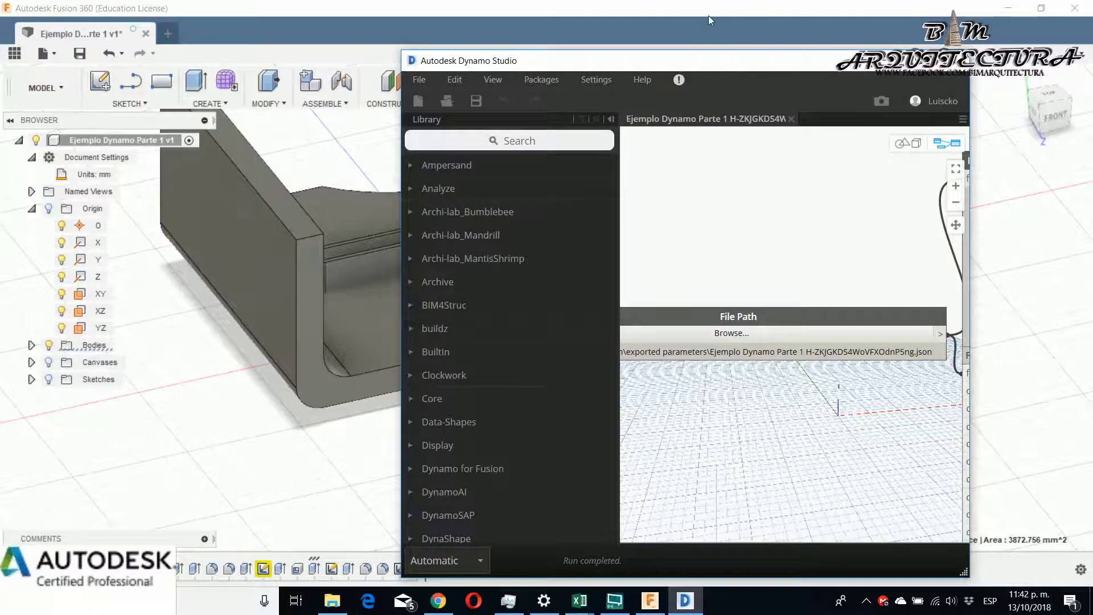
- Snap Fusion 360 left and Dynamo Studio right, deselect the top face, and focus Dynamo
{"action": "double_click", "coordinate": [727, 11]}
{"action": "left_click_drag", "start_coordinate": [592, 22], "coordinate": [2, 22]}
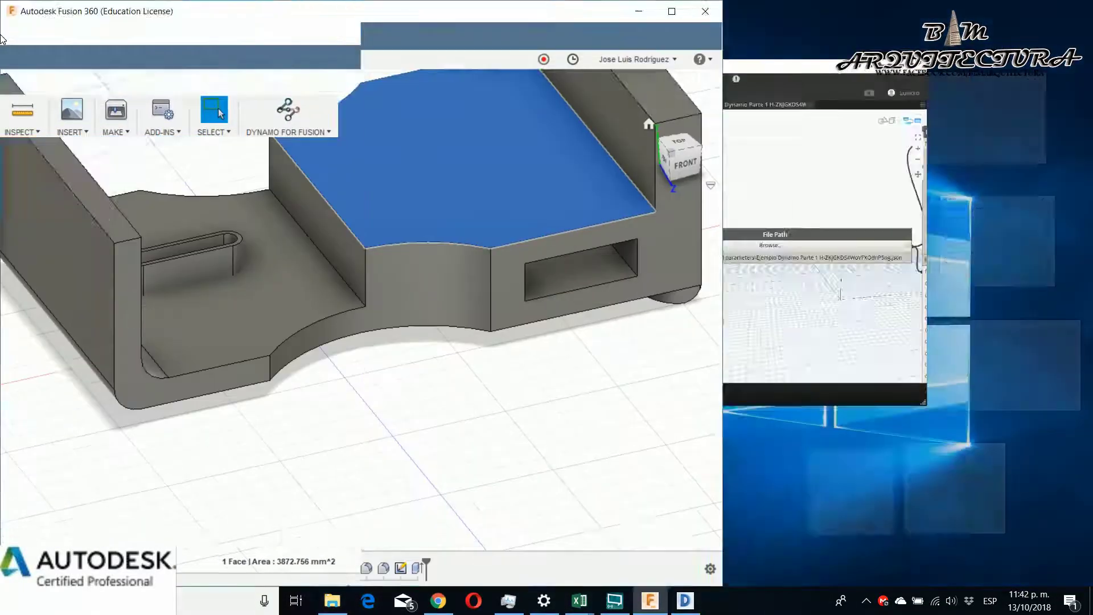
{"action": "left_click", "coordinate": [797, 90]}
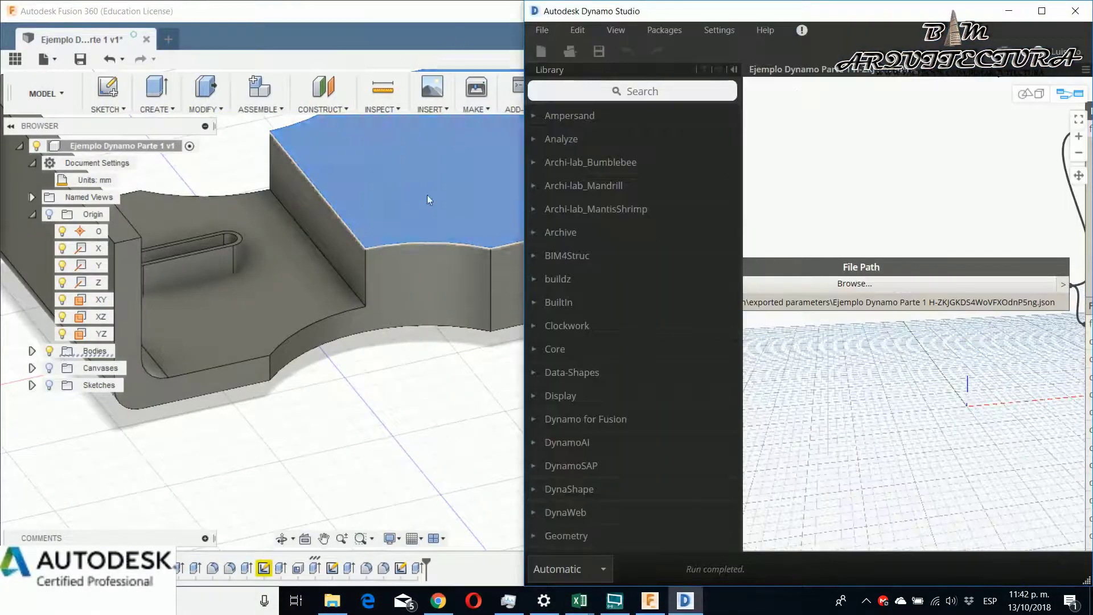
{"action": "middle_click_drag", "start_coordinate": [427, 194], "coordinate": [307, 441]}
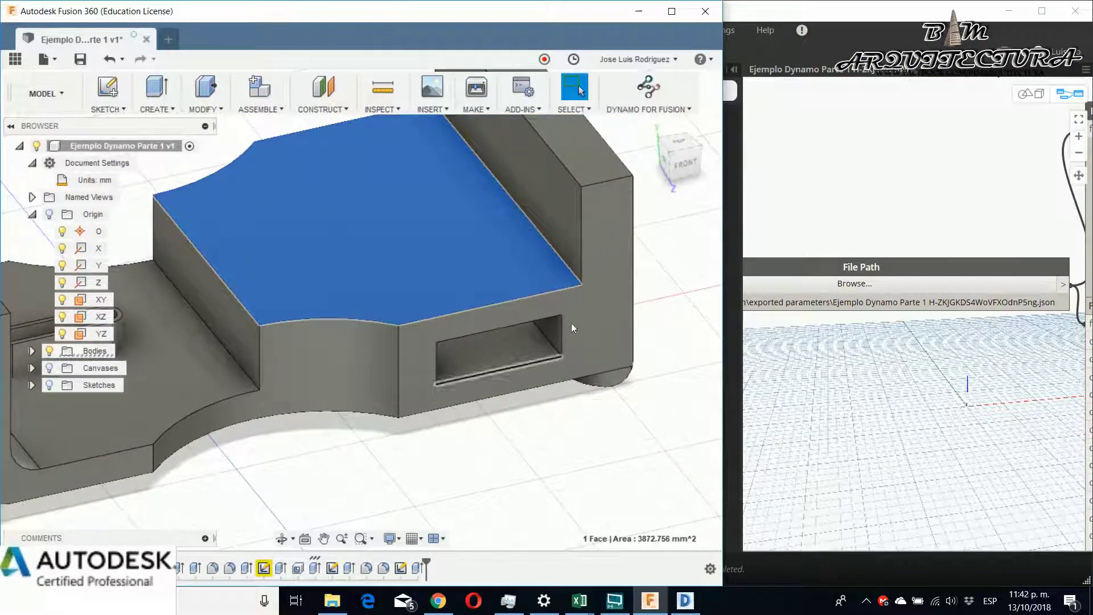
{"action": "left_click", "coordinate": [721, 253]}
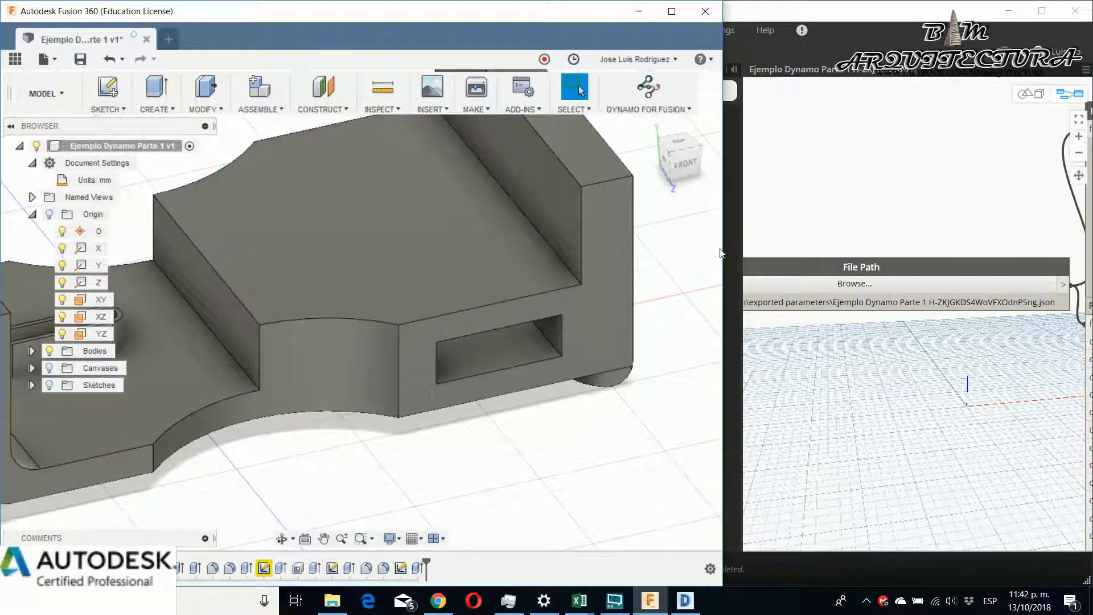
{"action": "left_click_drag", "start_coordinate": [723, 248], "coordinate": [713, 248]}
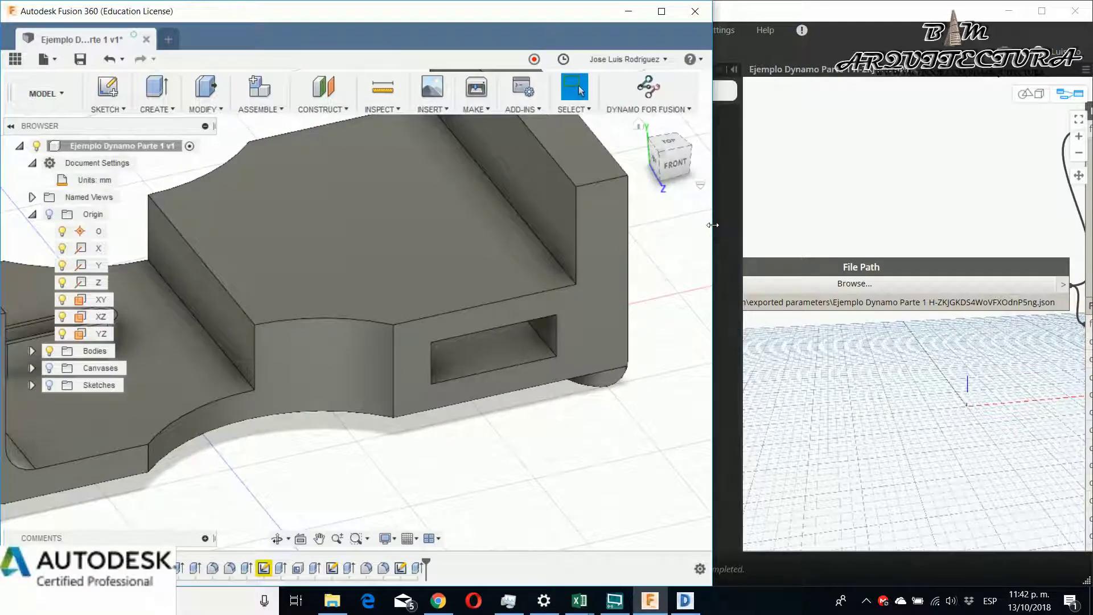
{"action": "left_click", "coordinate": [843, 218]}
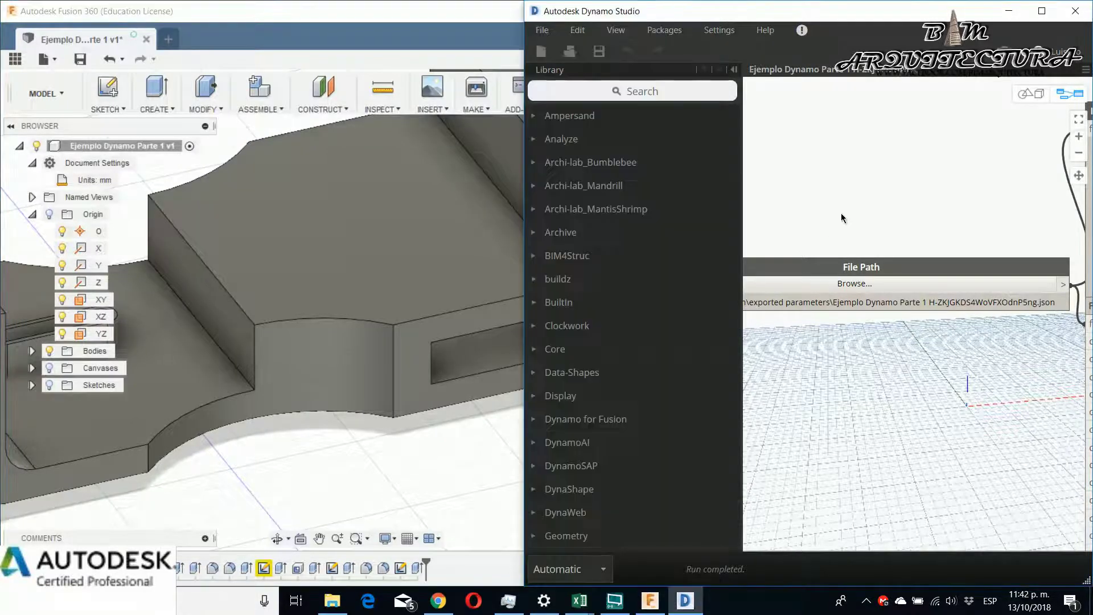
- Shift the Fusion 360 Output node lower and right, and the Watch and tall nodes up-right
{"action": "scroll", "coordinate": [847, 310], "scroll_direction": "down", "scroll_amount": 3}
{"action": "middle_click_drag", "start_coordinate": [950, 387], "coordinate": [789, 242]}
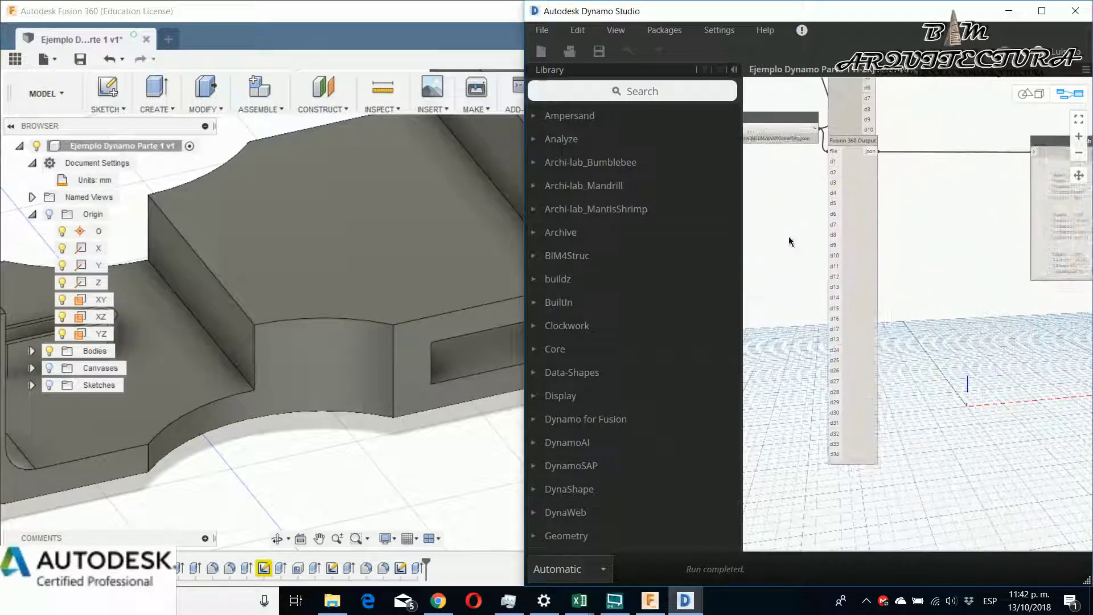
{"action": "scroll", "coordinate": [866, 219], "scroll_direction": "up", "scroll_amount": 3}
{"action": "left_click_drag", "start_coordinate": [830, 174], "coordinate": [977, 214]}
{"action": "middle_click_drag", "start_coordinate": [977, 214], "coordinate": [870, 283]}
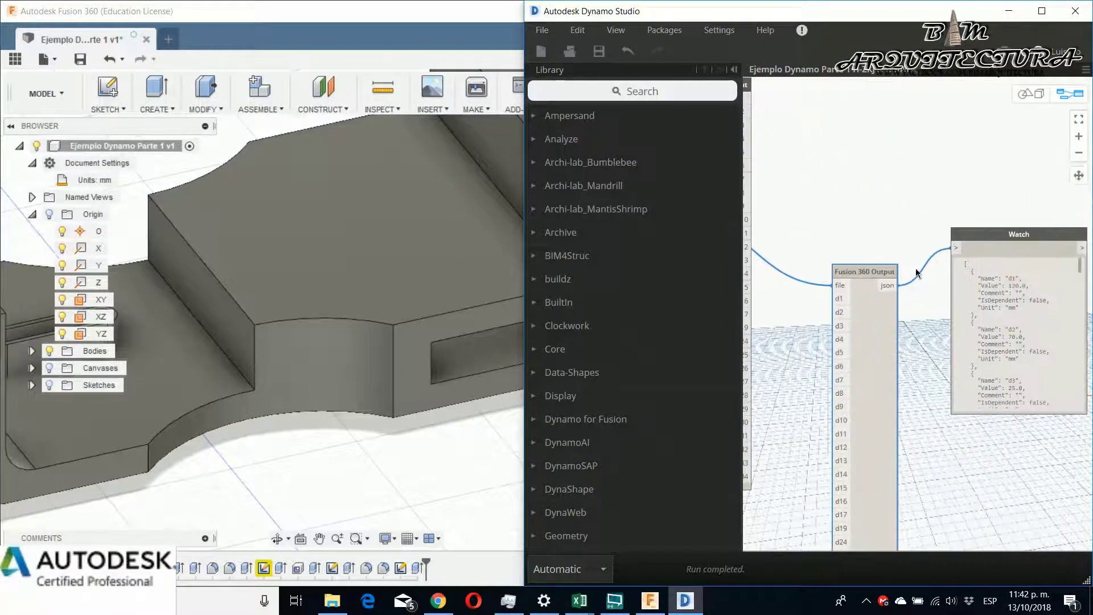
{"action": "scroll", "coordinate": [950, 268], "scroll_direction": "down", "scroll_amount": 3}
{"action": "left_click_drag", "start_coordinate": [979, 248], "coordinate": [1034, 155]}
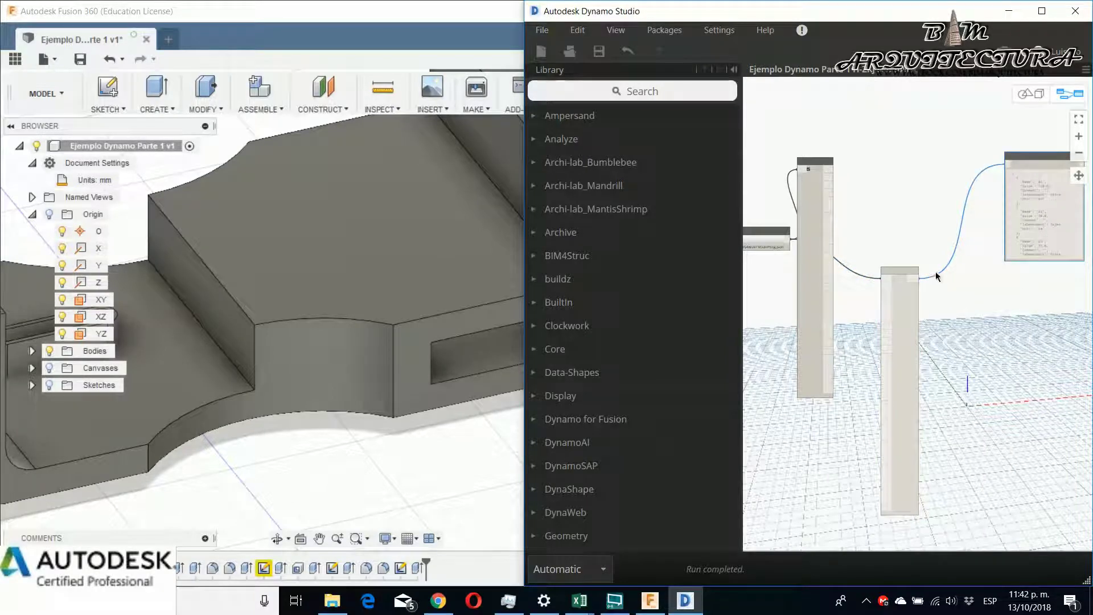
{"action": "left_click_drag", "start_coordinate": [902, 278], "coordinate": [918, 162]}
- Move one tall node up-right and the second tall node down-left, centring the Watch node
{"action": "scroll", "coordinate": [810, 182], "scroll_direction": "up", "scroll_amount": 5}
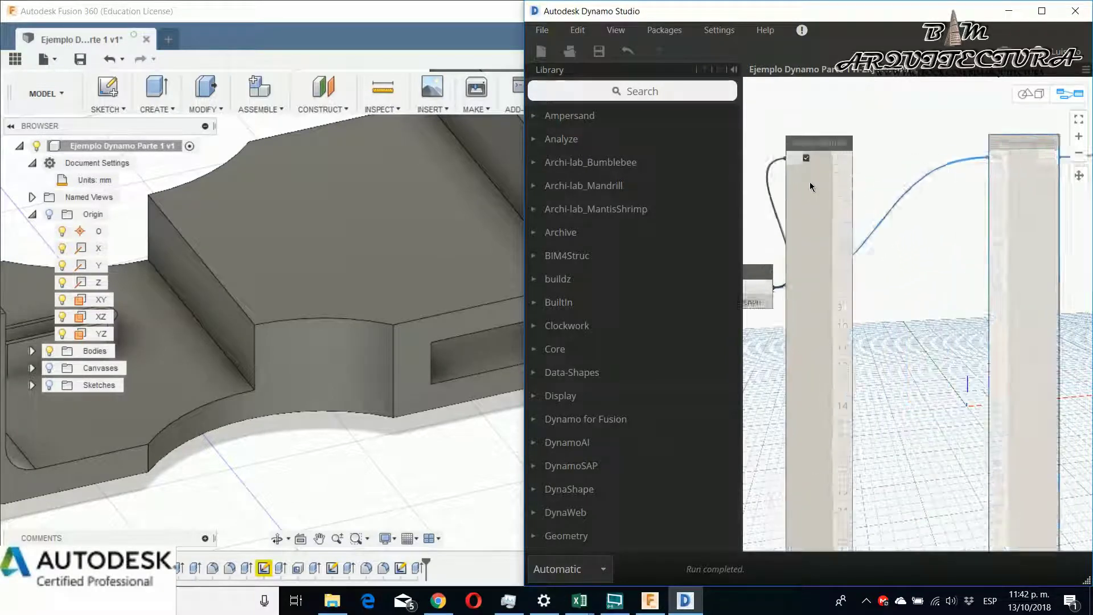
{"action": "scroll", "coordinate": [818, 152], "scroll_direction": "down", "scroll_amount": 5}
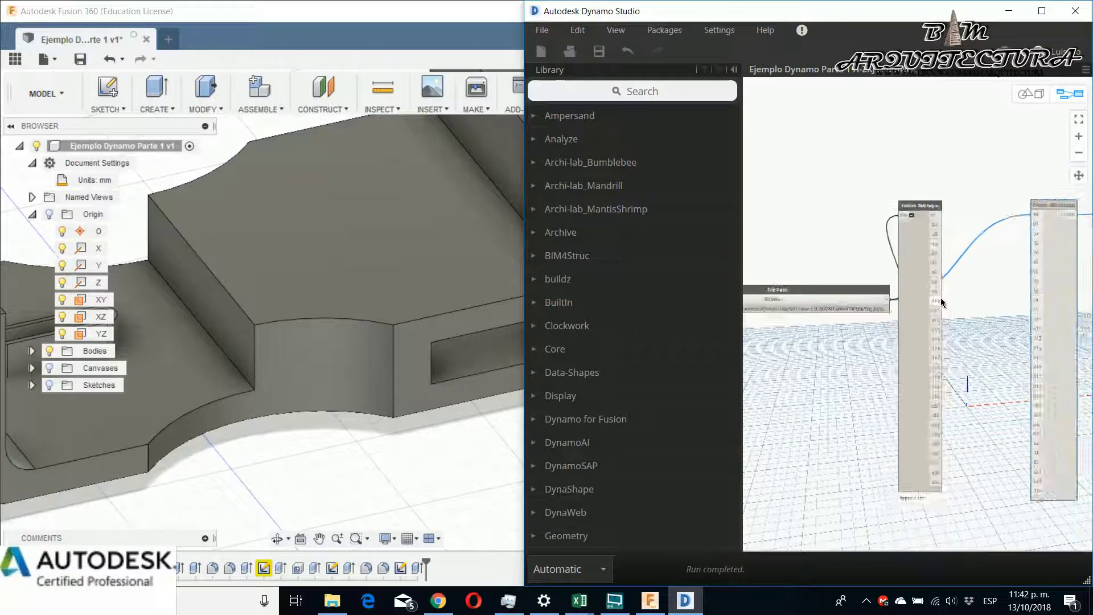
{"action": "left_click_drag", "start_coordinate": [925, 231], "coordinate": [982, 95]}
{"action": "middle_click_drag", "start_coordinate": [891, 418], "coordinate": [818, 423]}
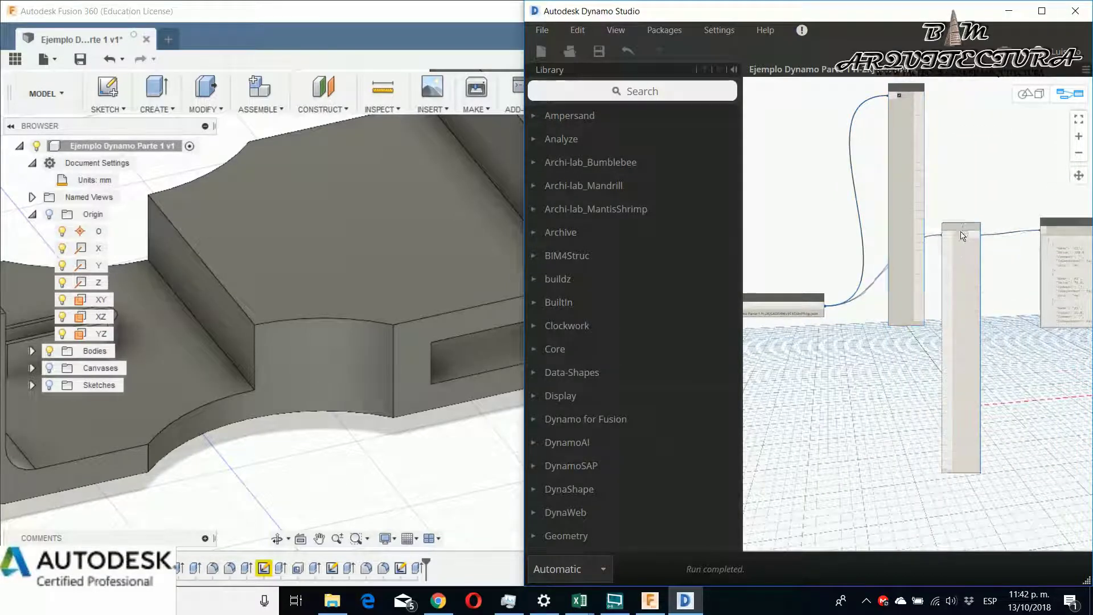
{"action": "left_click_drag", "start_coordinate": [961, 227], "coordinate": [826, 407]}
{"action": "middle_click_drag", "start_coordinate": [1015, 342], "coordinate": [881, 355]}
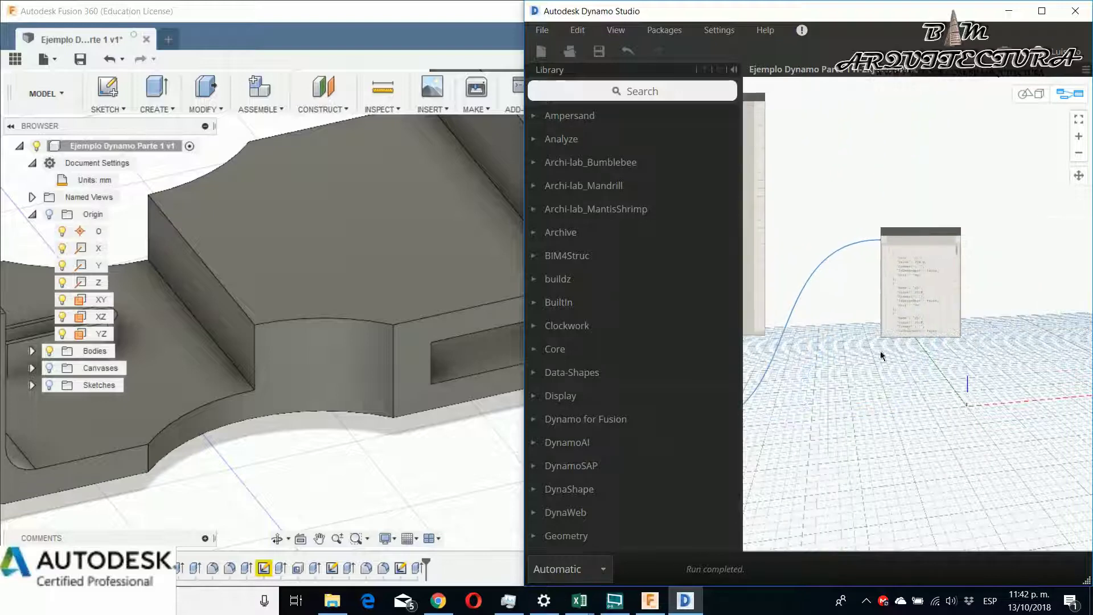
{"action": "scroll", "coordinate": [934, 337], "scroll_direction": "up", "scroll_amount": 5}
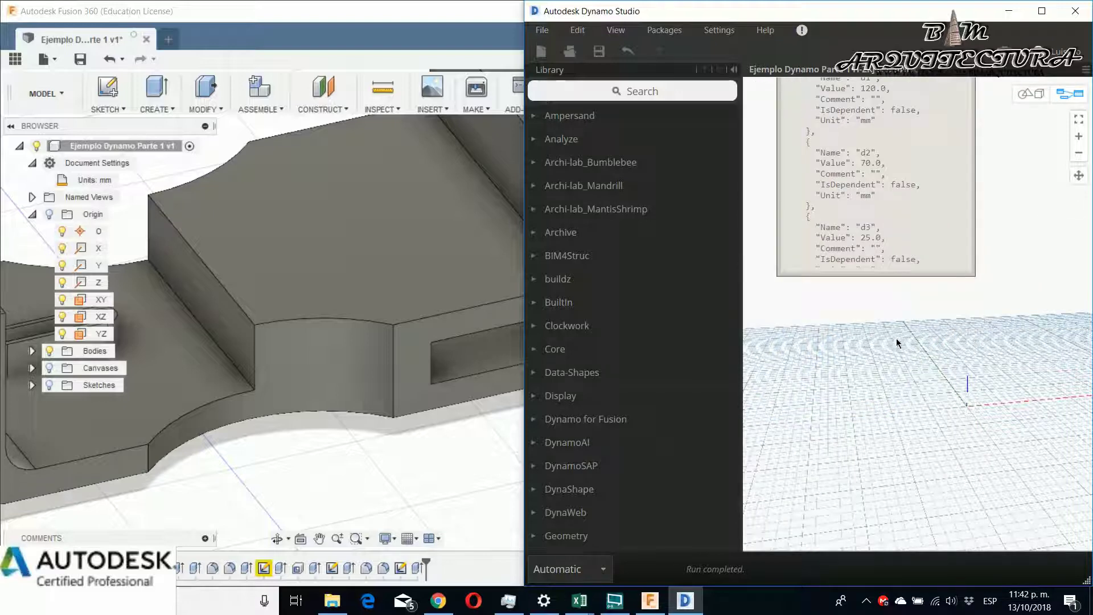
- Zoom into the Watch node to read d1 120, d2 70, d3 25 mm, then pan back
{"action": "middle_click_drag", "start_coordinate": [909, 120], "coordinate": [917, 307]}
{"action": "scroll", "coordinate": [881, 330], "scroll_direction": "down", "scroll_amount": 3}
{"action": "scroll", "coordinate": [882, 330], "scroll_direction": "down", "scroll_amount": 3}
{"action": "scroll", "coordinate": [916, 307], "scroll_direction": "up", "scroll_amount": 4}
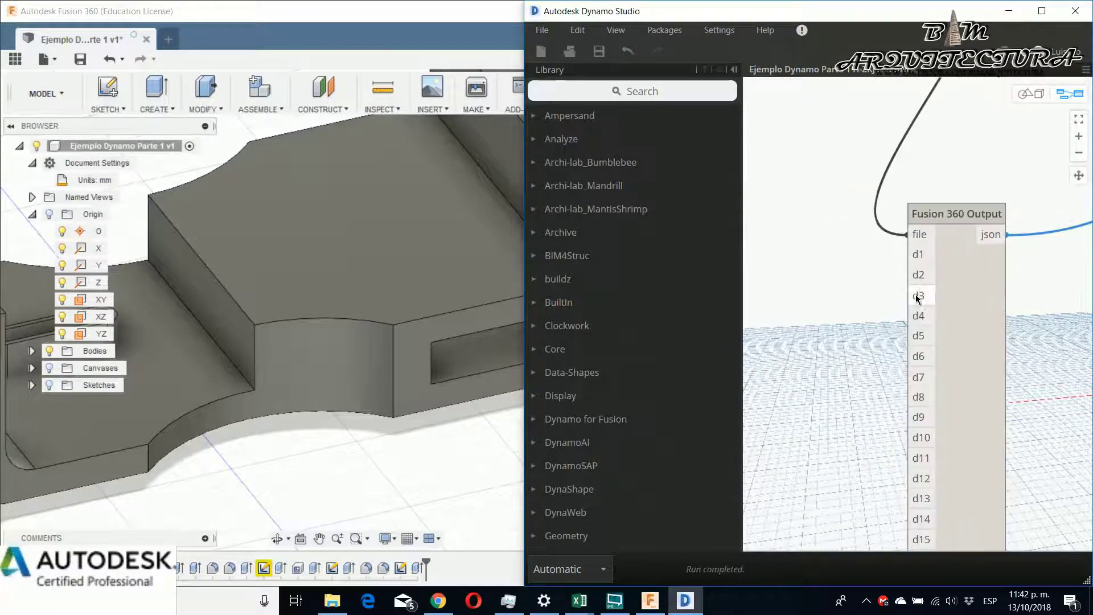
{"action": "middle_click_drag", "start_coordinate": [836, 331], "coordinate": [993, 313]}
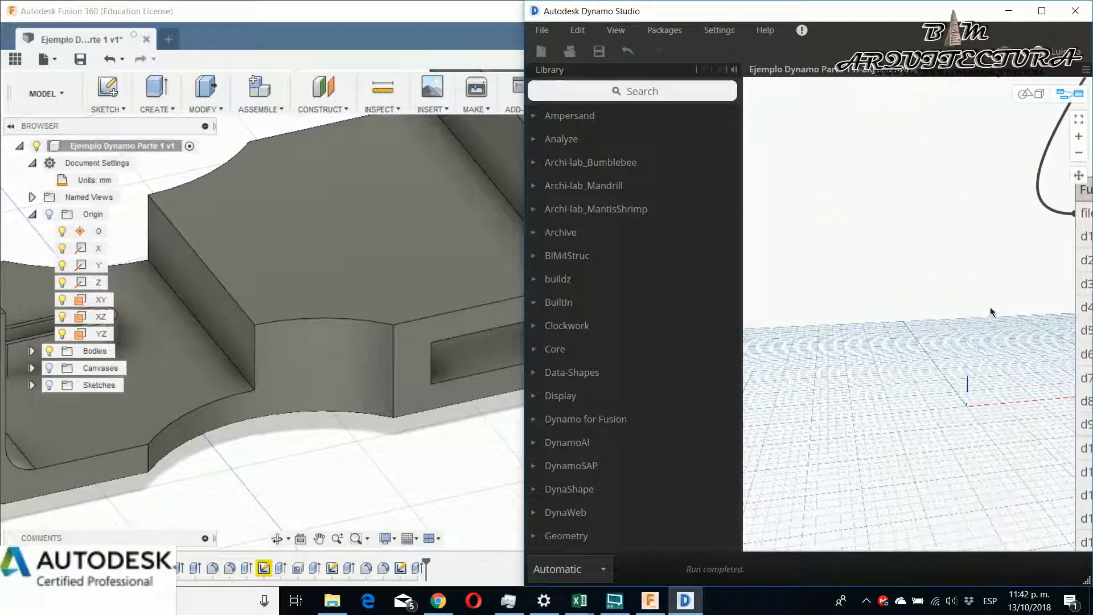
{"action": "scroll", "coordinate": [909, 307], "scroll_direction": "down", "scroll_amount": 2}
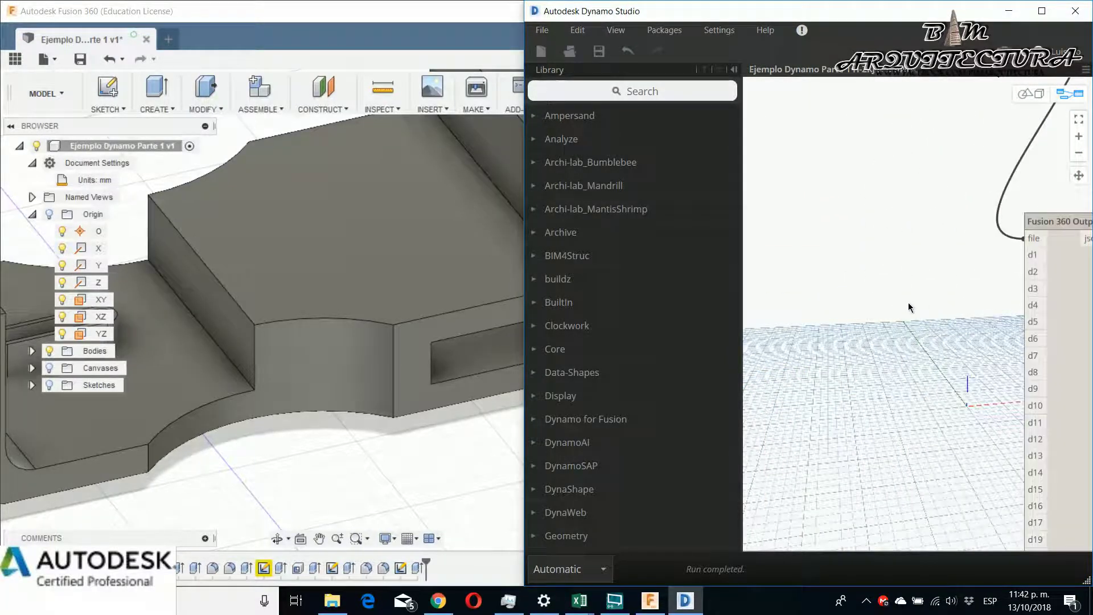
- Place a Number Slider from the 'numbe' node search and wire it to the Fusion 360 Output d1 input
{"action": "right_click", "coordinate": [842, 312]}
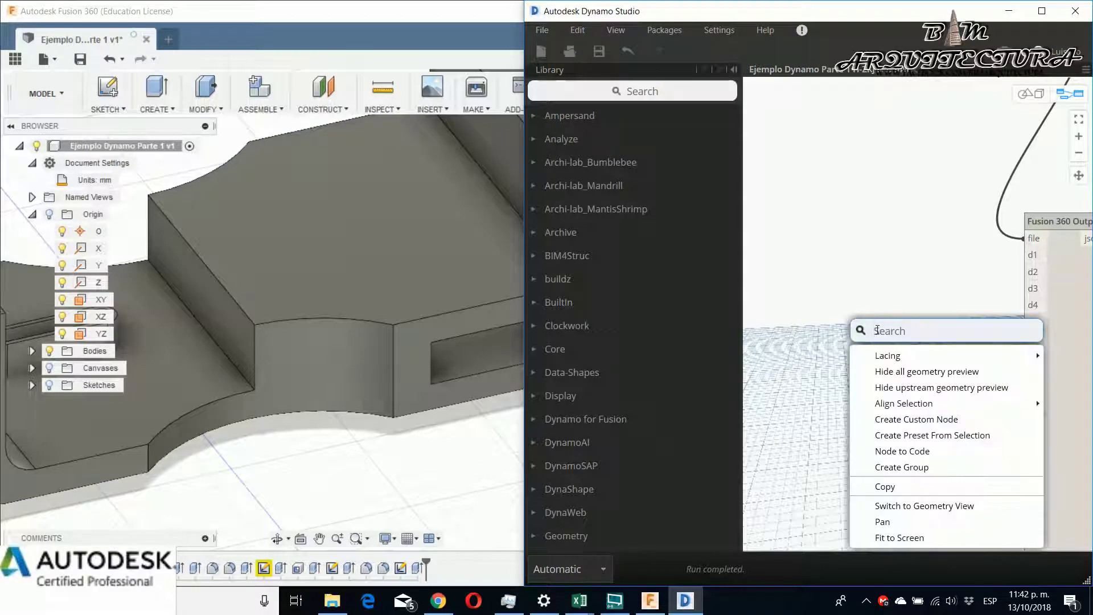
{"action": "type", "text": "number"}
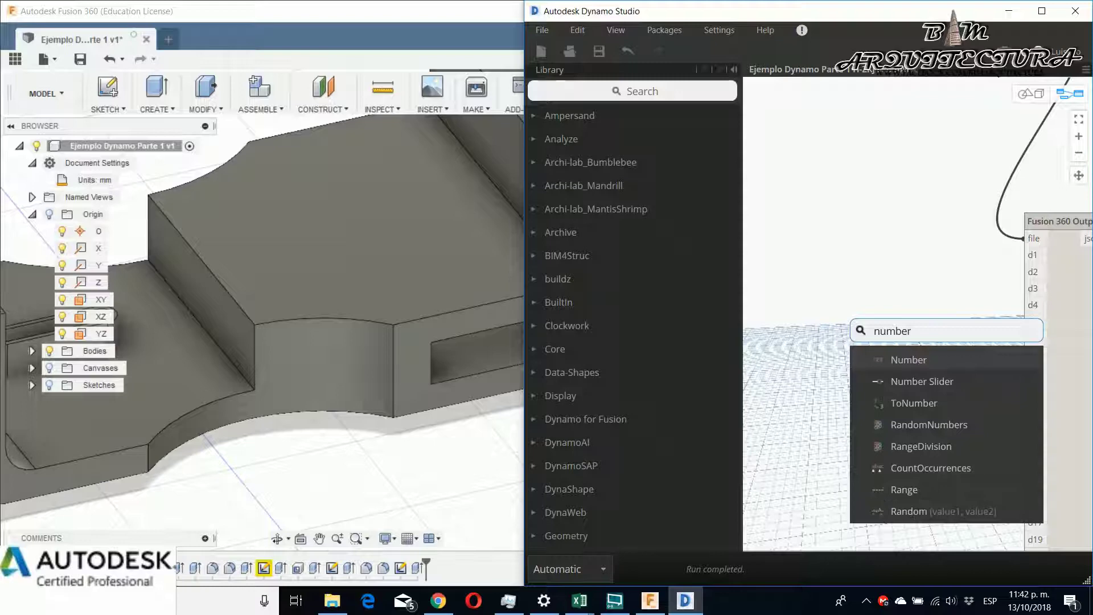
{"action": "key", "text": "Down"}
{"action": "key", "text": "Return"}
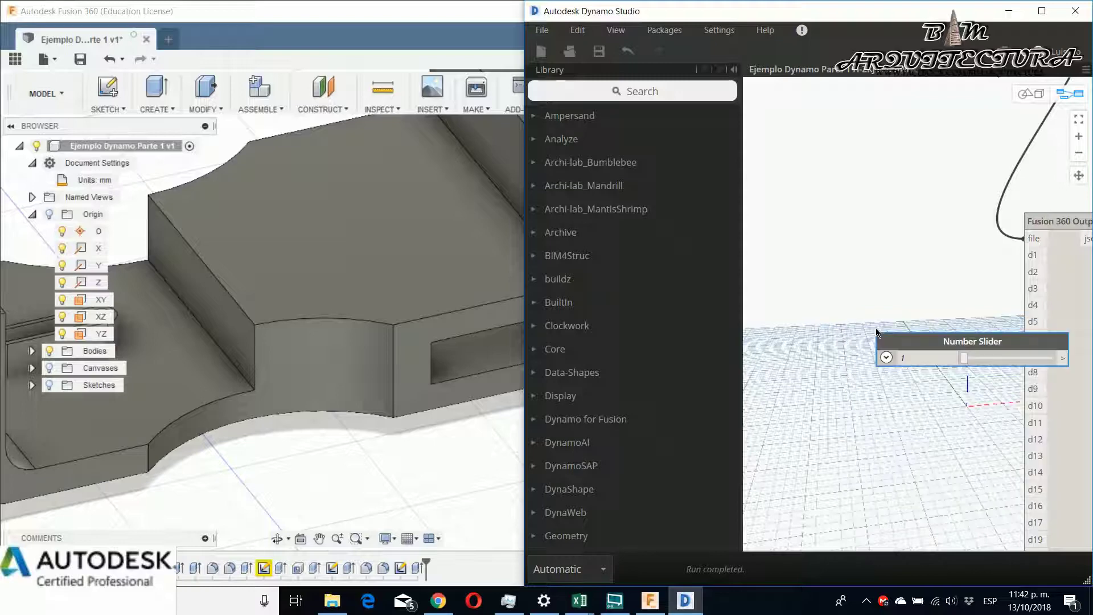
{"action": "left_click_drag", "start_coordinate": [934, 336], "coordinate": [809, 252]}
{"action": "left_click", "coordinate": [859, 277]}
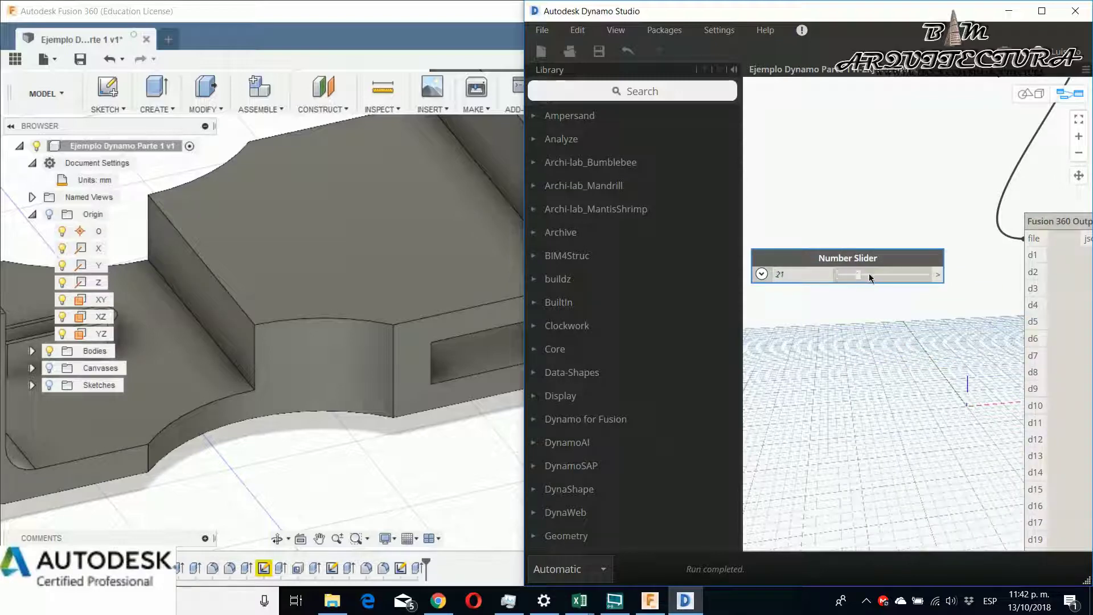
{"action": "left_click_drag", "start_coordinate": [938, 274], "coordinate": [1030, 256]}
{"action": "scroll", "coordinate": [373, 433], "scroll_direction": "down", "scroll_amount": 5}
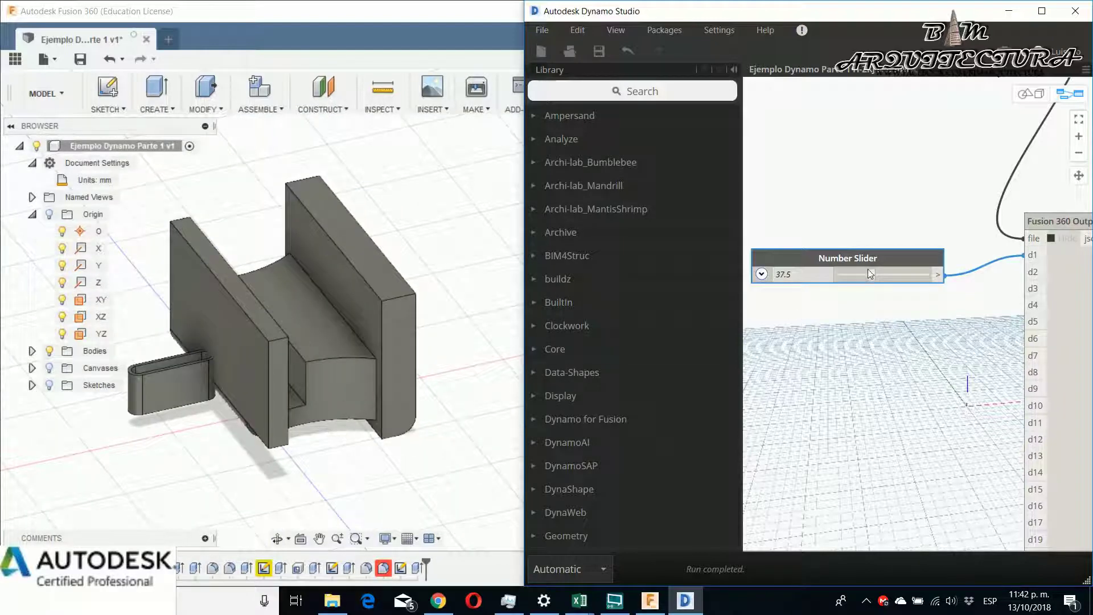
- Try d1 slider values 31 and 73.1, enter 200, then view the lengthened part in Fusion 360
{"action": "left_click_drag", "start_coordinate": [869, 273], "coordinate": [854, 278]}
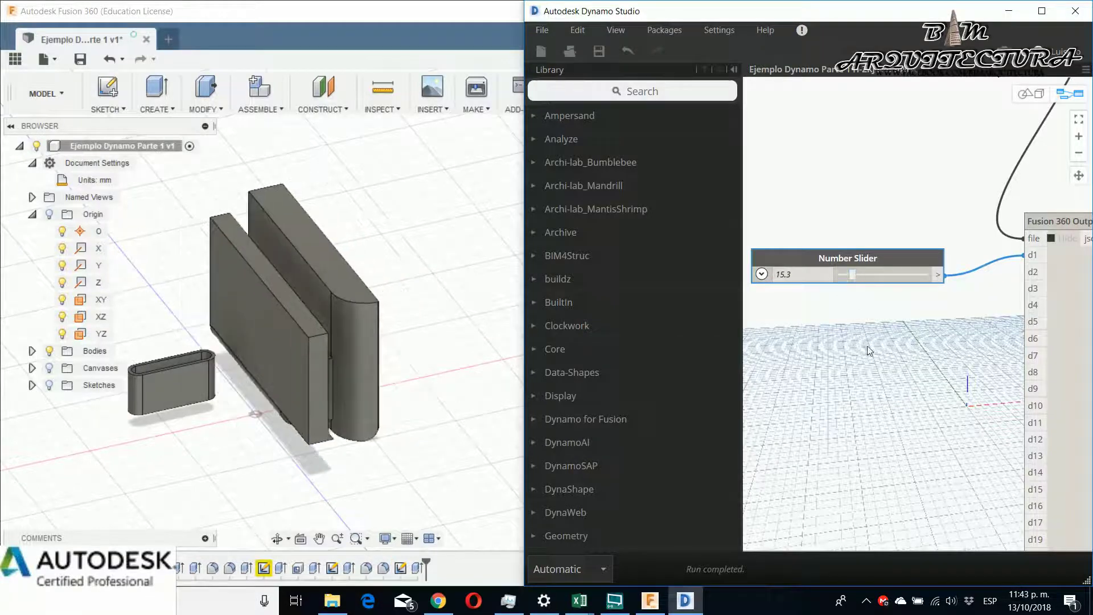
{"action": "left_click", "coordinate": [905, 276]}
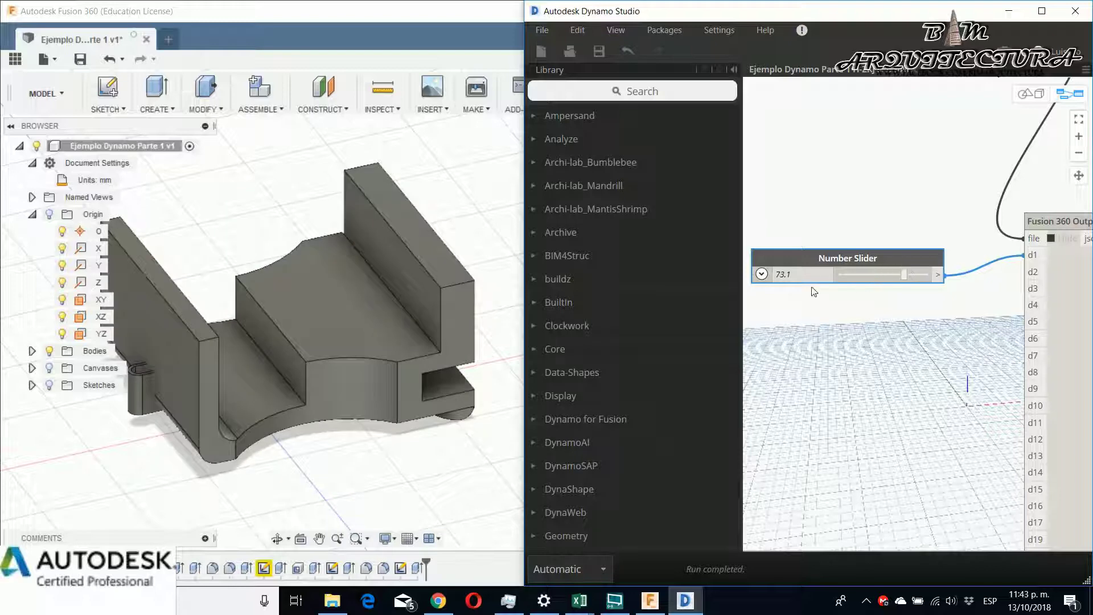
{"action": "double_click", "coordinate": [786, 278]}
{"action": "type", "text": "200"}
{"action": "key", "text": "Return"}
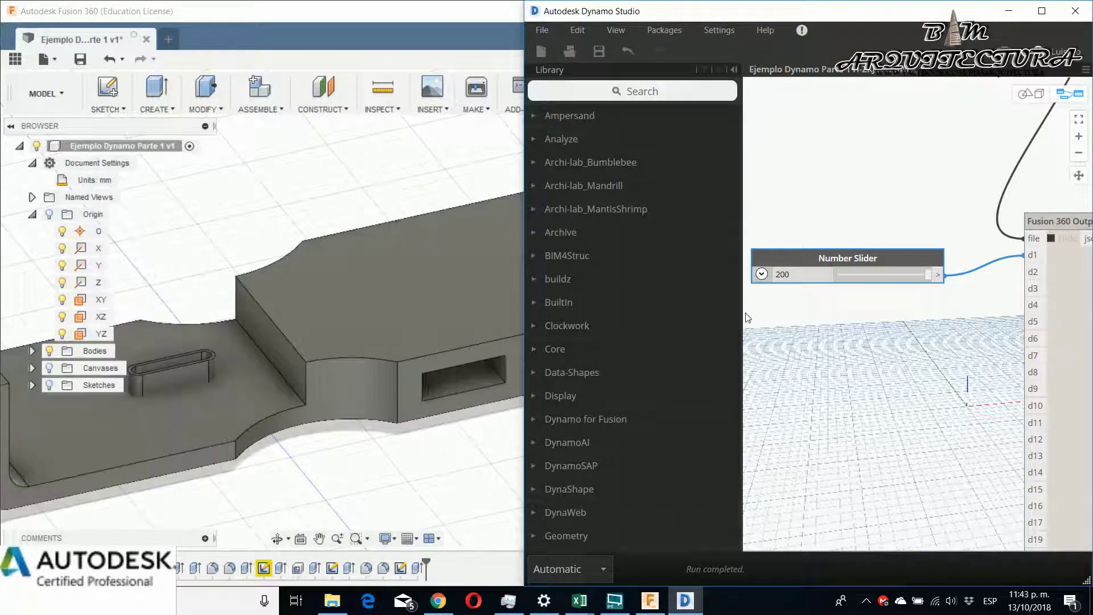
{"action": "scroll", "coordinate": [286, 437], "scroll_direction": "down", "scroll_amount": 6}
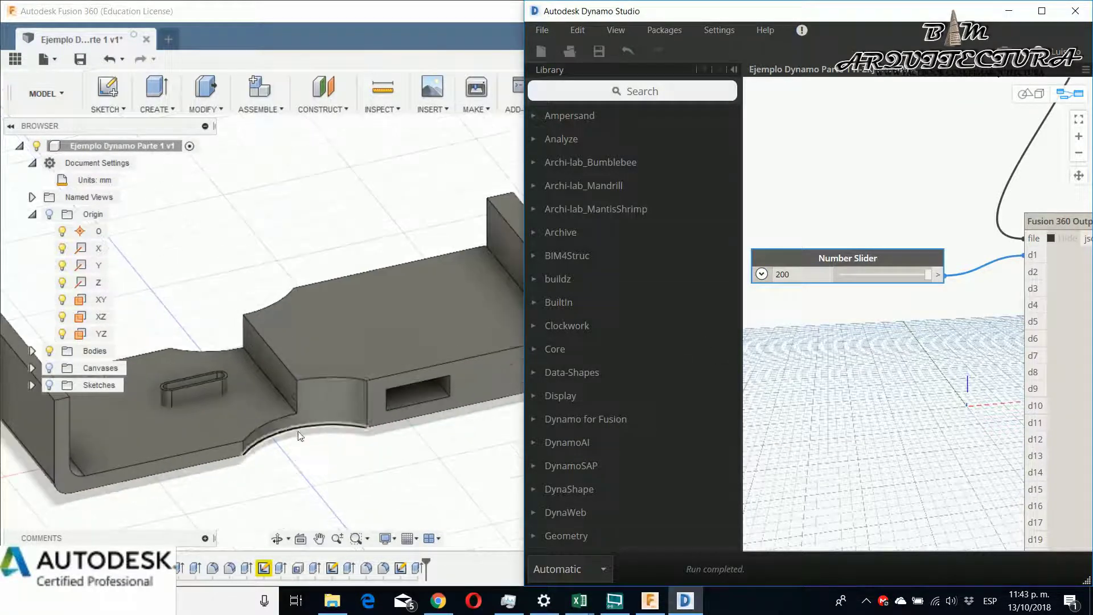
{"action": "left_click", "coordinate": [302, 464]}
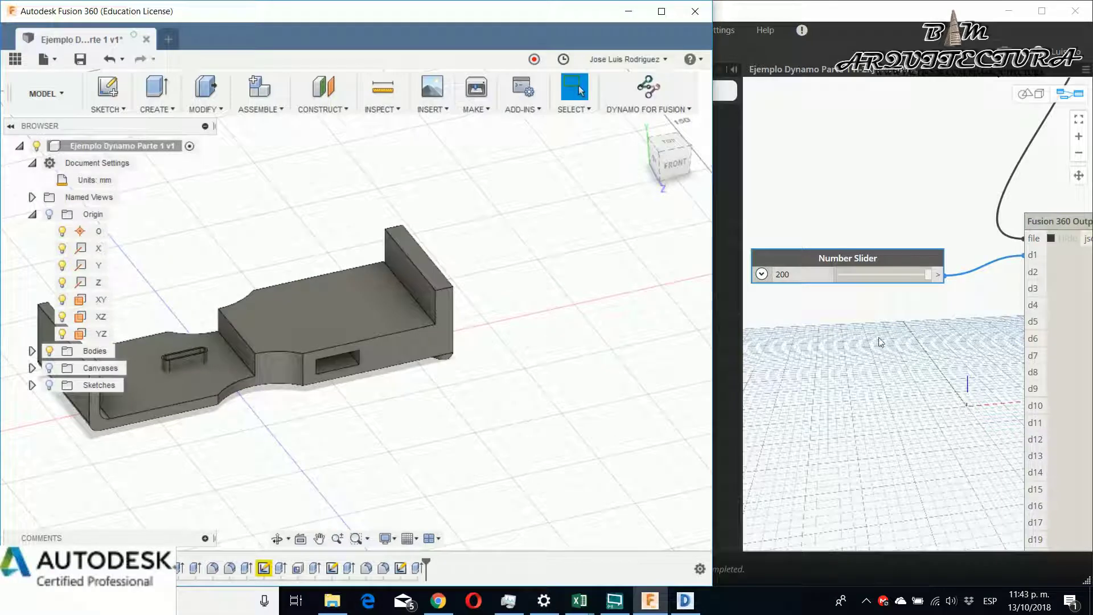
- Disconnect the slider from d1 and set its Max value to 100
{"action": "left_click", "coordinate": [1014, 267]}
{"action": "left_click_drag", "start_coordinate": [1023, 255], "coordinate": [978, 307]}
{"action": "left_click", "coordinate": [761, 274]}
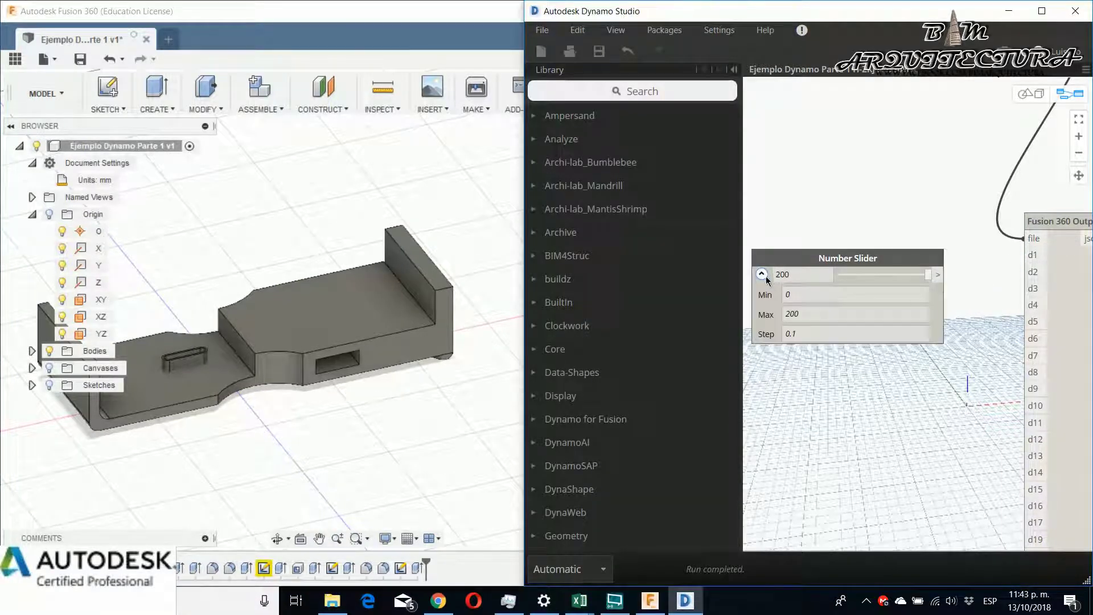
{"action": "double_click", "coordinate": [806, 313]}
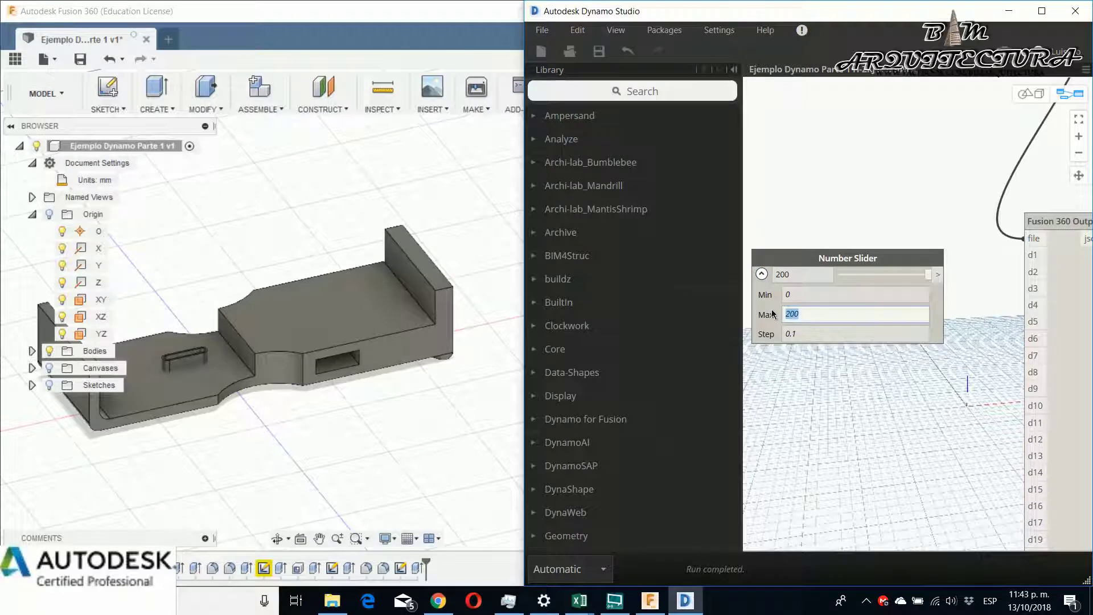
{"action": "type", "text": "100"}
{"action": "left_click", "coordinate": [860, 276]}
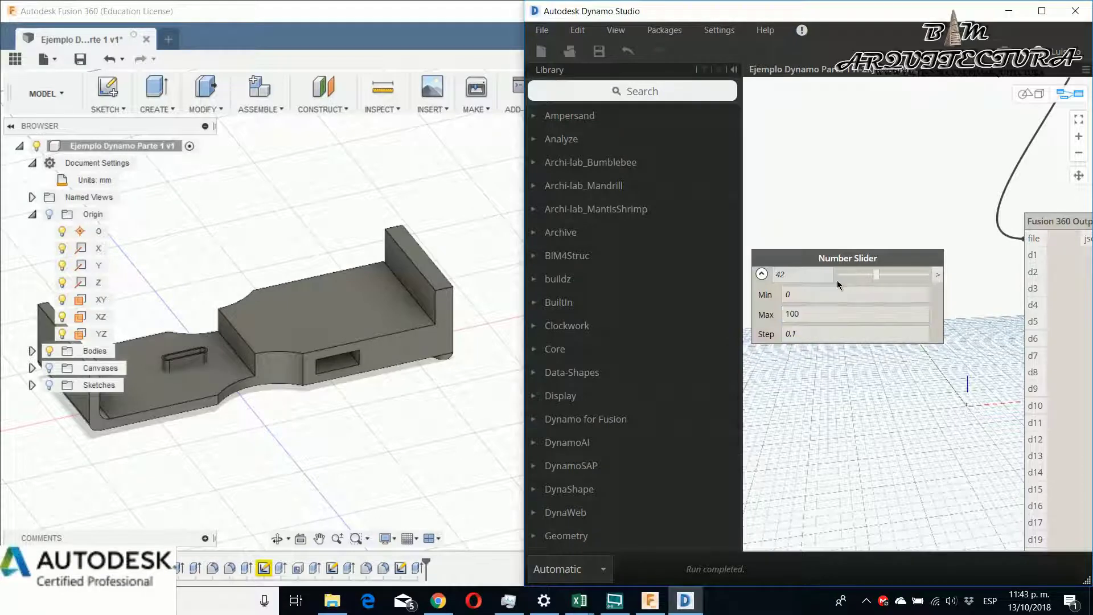
{"action": "left_click", "coordinate": [761, 275]}
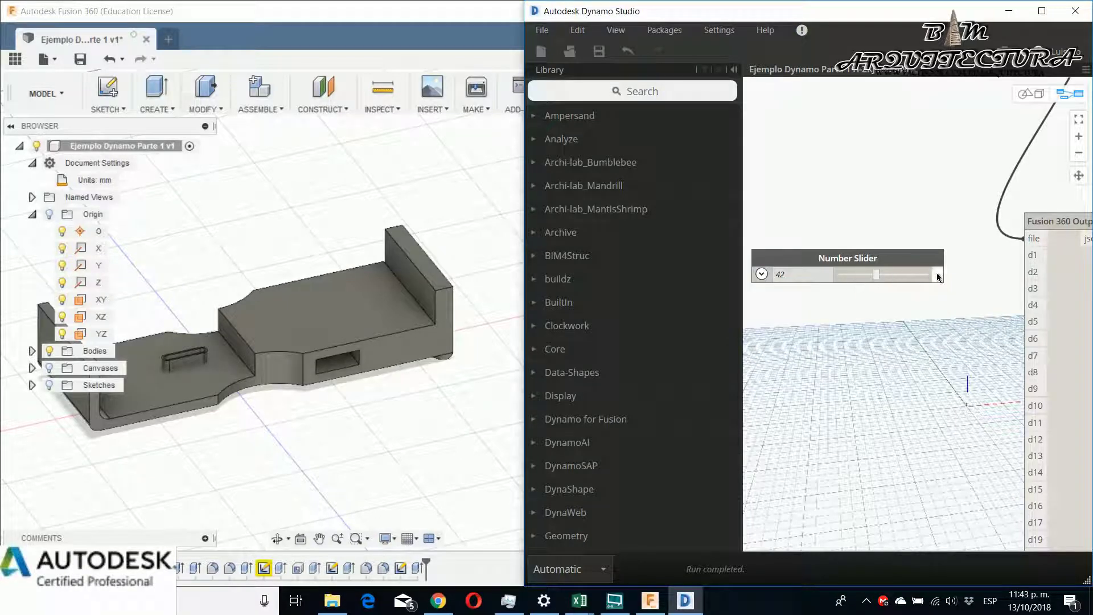
- Wire the slider to d2 and try values 69.3, 88.3 and 51.5
{"action": "left_click_drag", "start_coordinate": [938, 275], "coordinate": [1025, 272]}
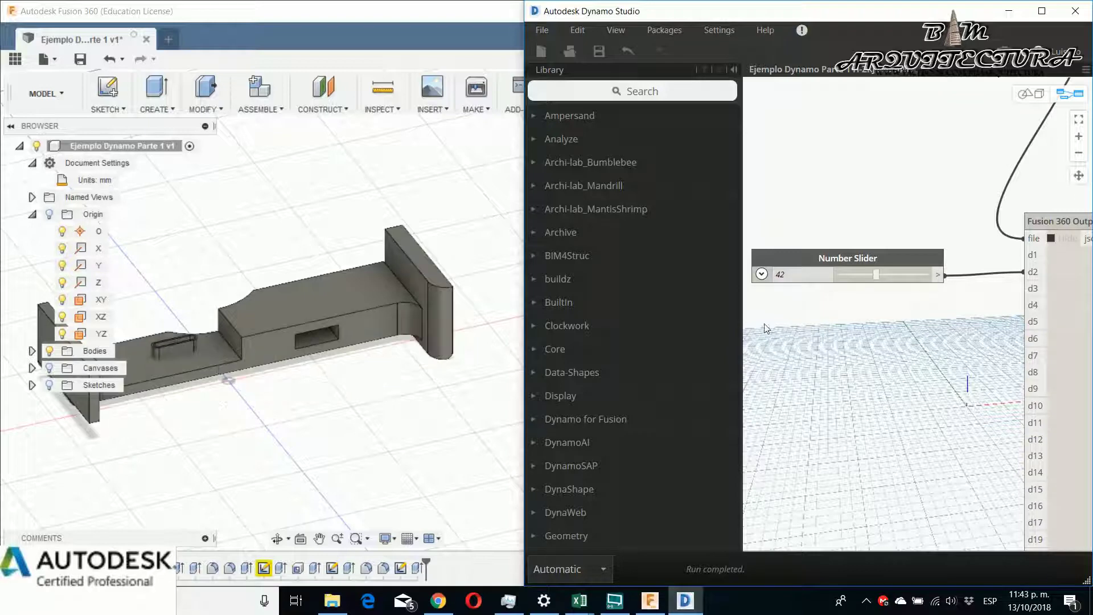
{"action": "left_click", "coordinate": [904, 276]}
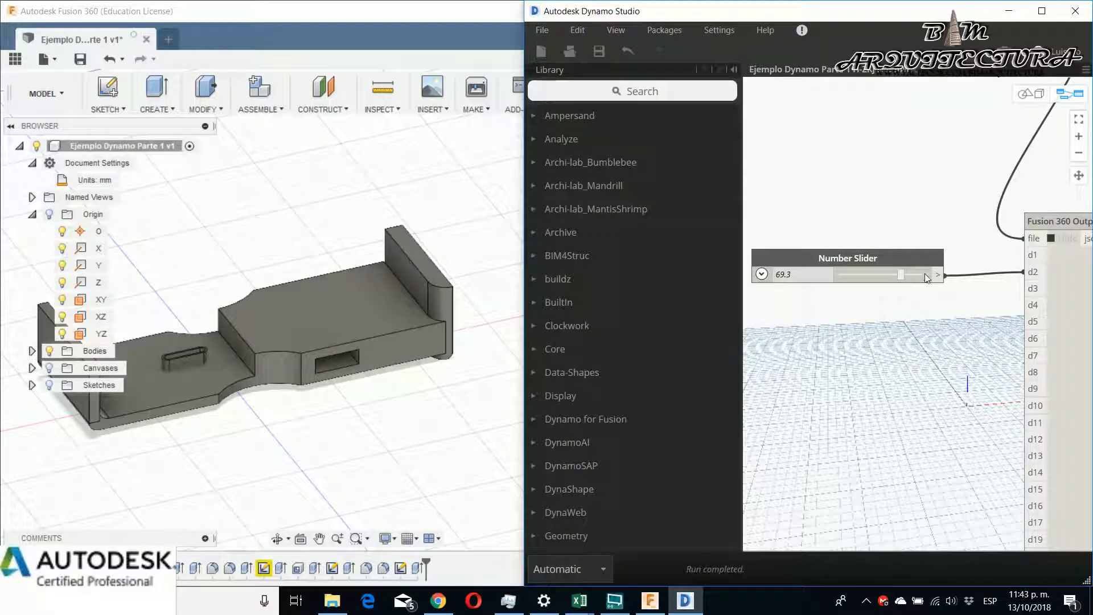
{"action": "left_click", "coordinate": [917, 274]}
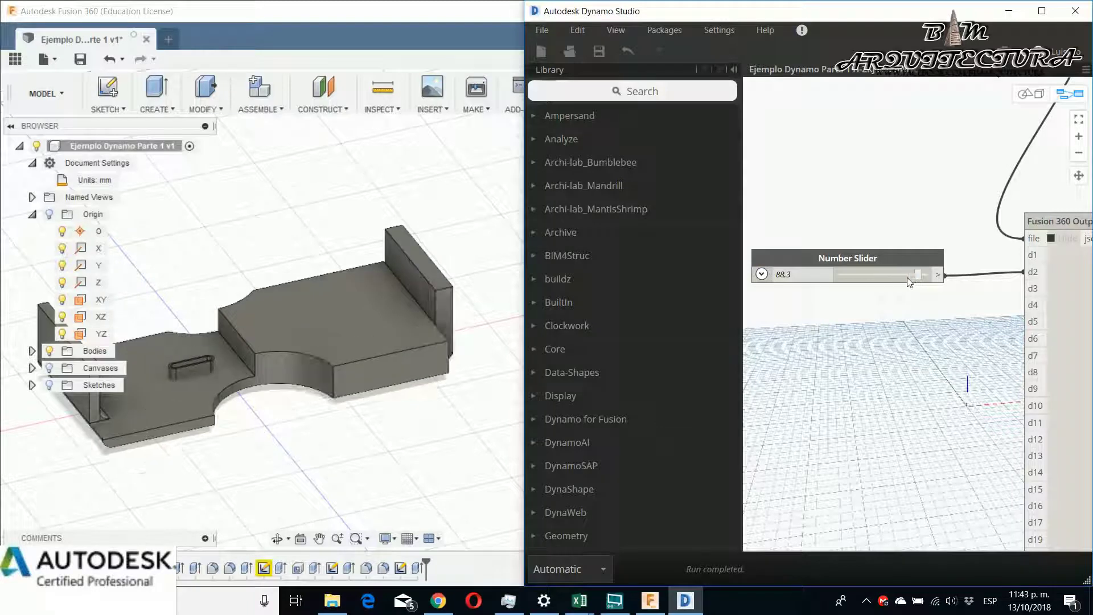
{"action": "left_click", "coordinate": [885, 275]}
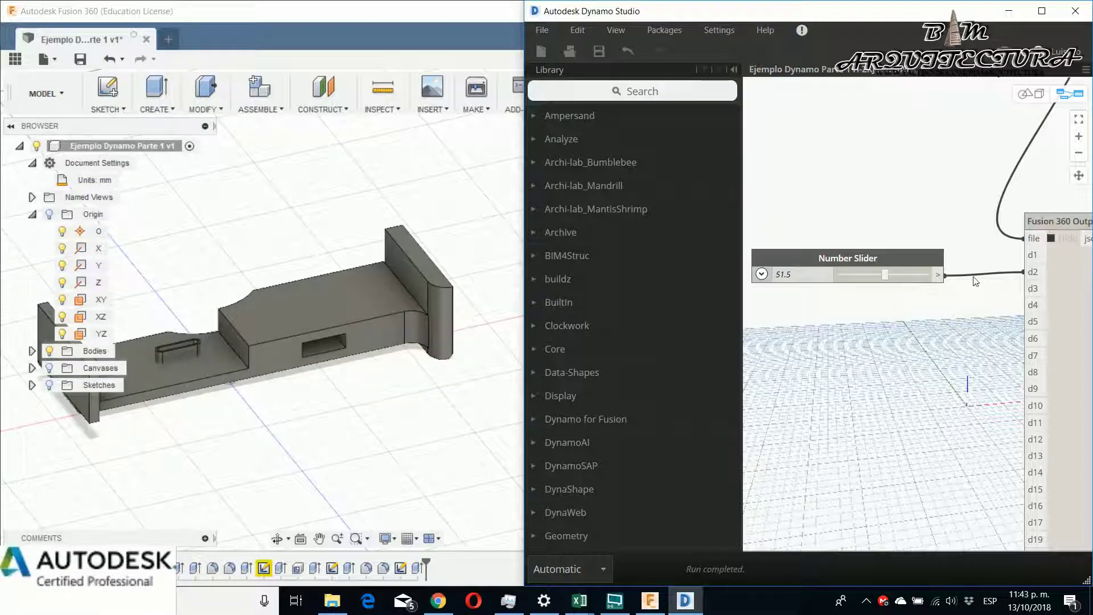
- Move the slider wire to d3 and try 35, 13.4, 70.5 and 84.5, settling on 26.7
{"action": "left_click", "coordinate": [1024, 271]}
{"action": "left_click", "coordinate": [1024, 289]}
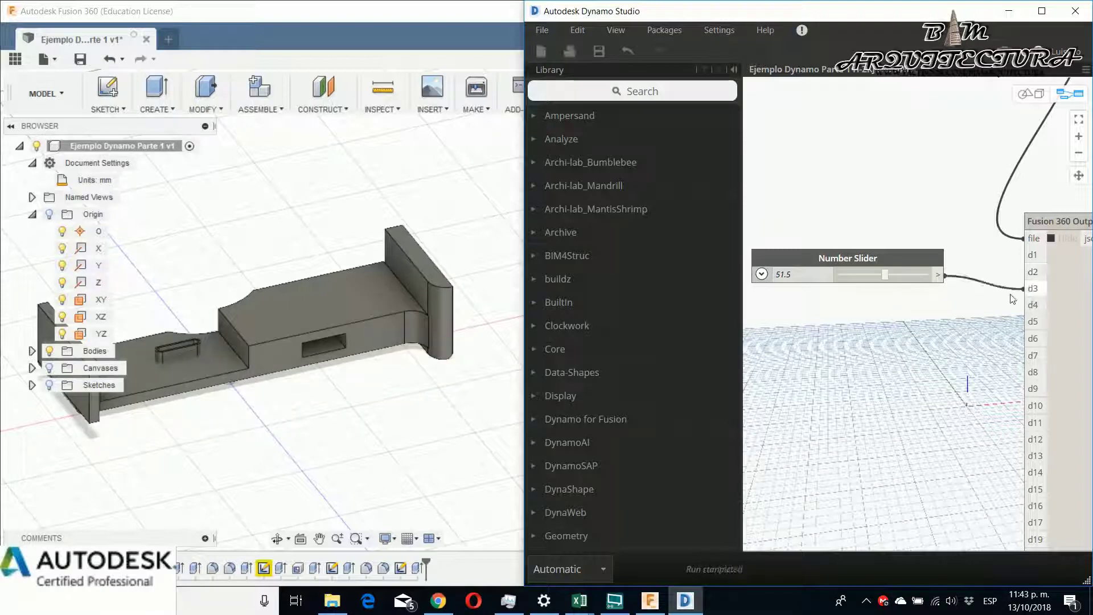
{"action": "left_click", "coordinate": [868, 275]}
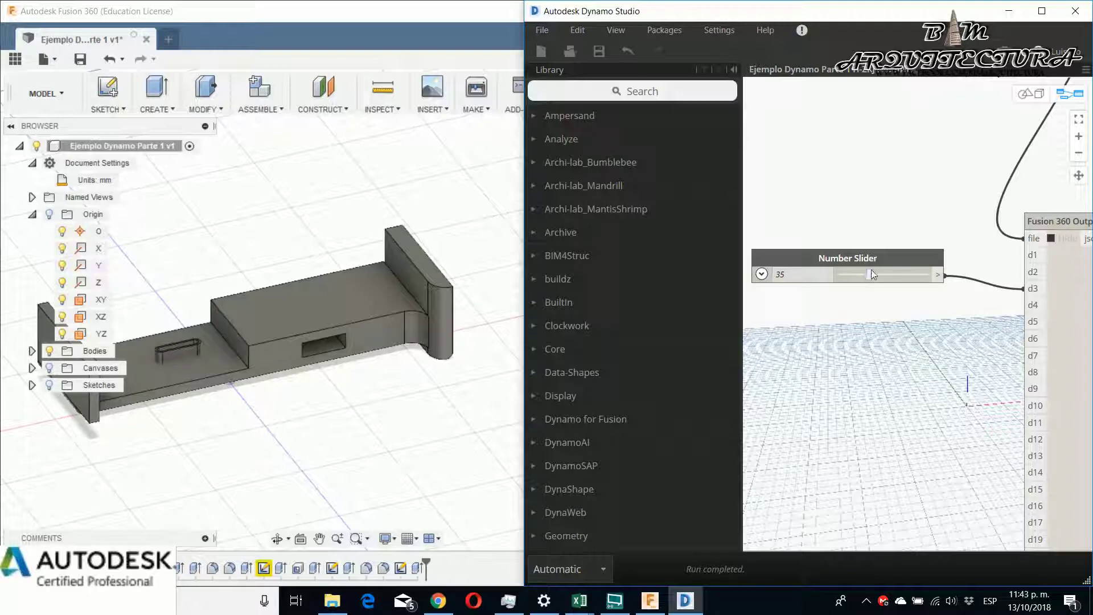
{"action": "left_click_drag", "start_coordinate": [873, 275], "coordinate": [850, 274]}
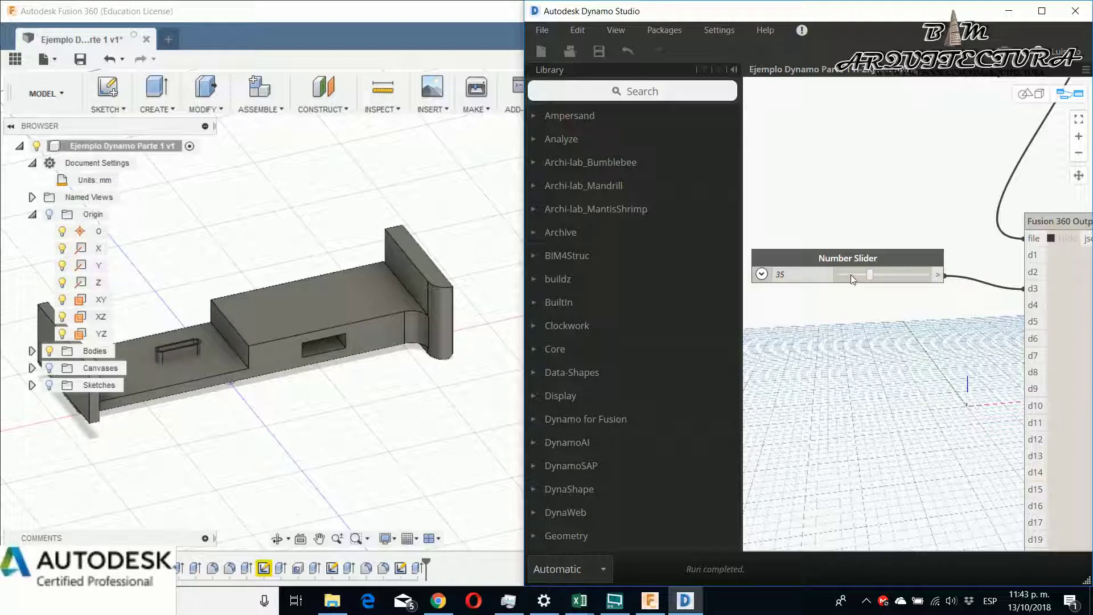
{"action": "left_click", "coordinate": [904, 275]}
{"action": "left_click", "coordinate": [915, 275]}
{"action": "left_click", "coordinate": [863, 275]}
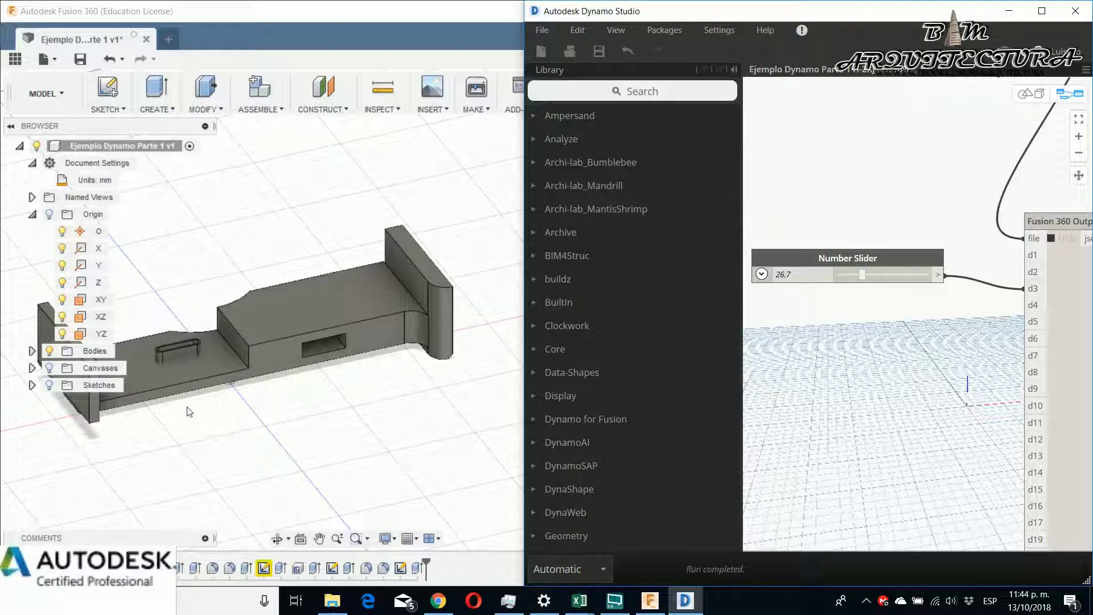
- Zoom out the Dynamo canvas to reveal the file path node feeding Fusion 360 Output
{"action": "scroll", "coordinate": [871, 372], "scroll_direction": "down", "scroll_amount": 5}
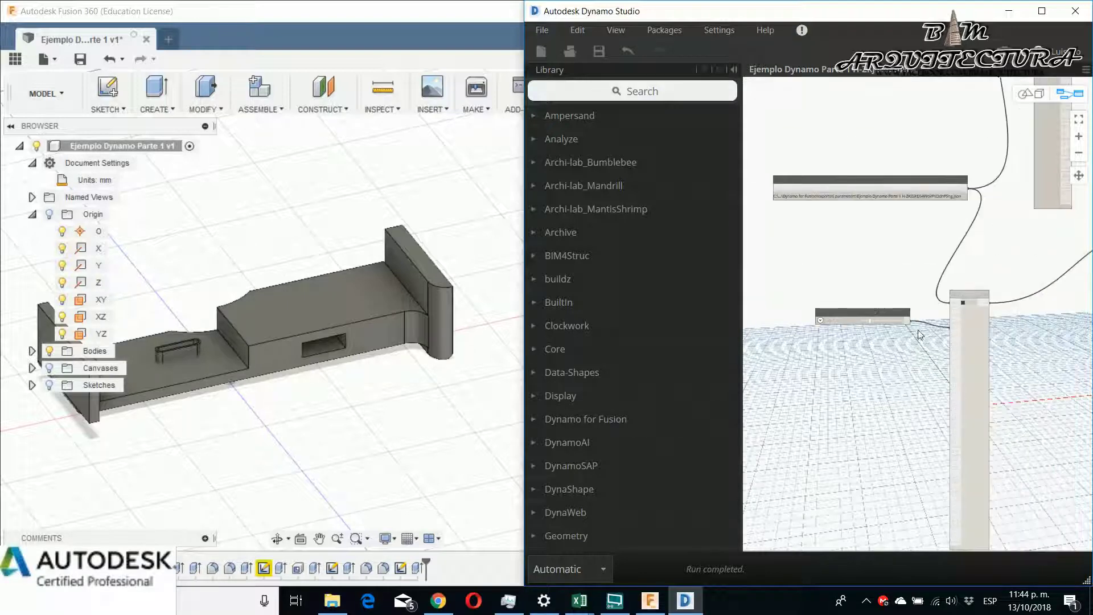